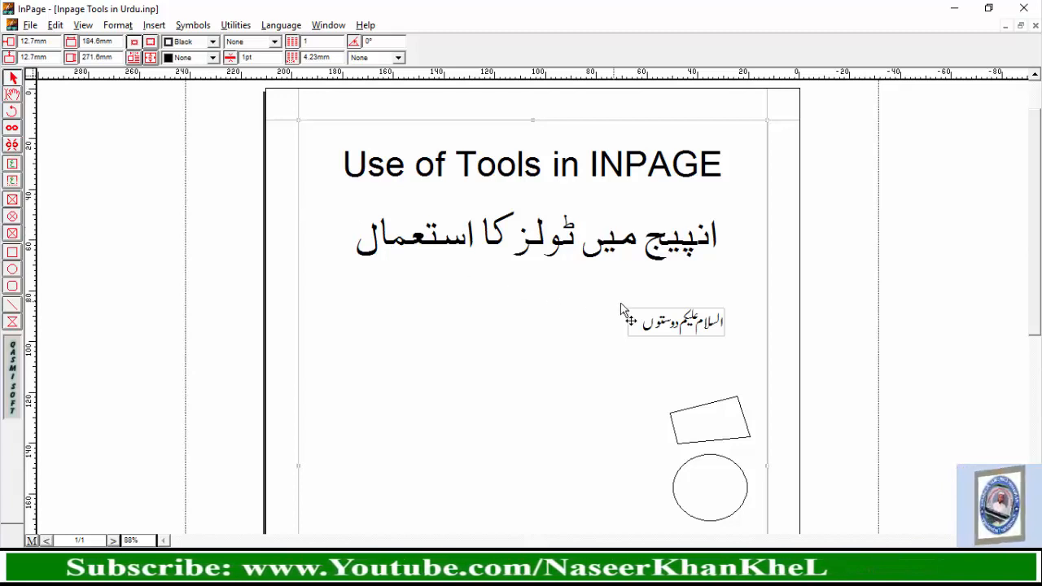
Step: Select the greeting text box, the four-sided shape and the circle in turn, and nudge the circle slightly down
click(692, 332)
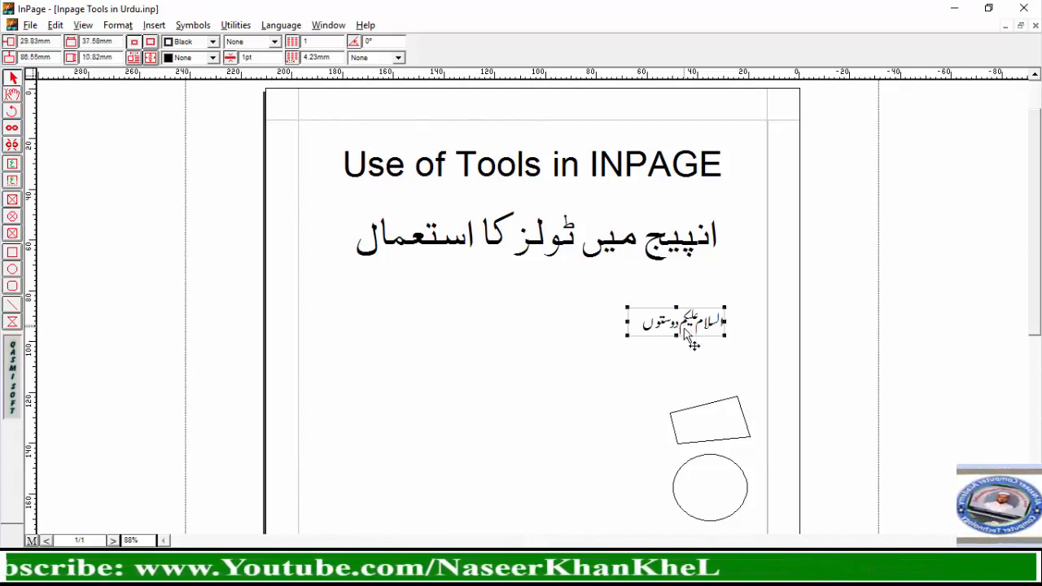
click(707, 412)
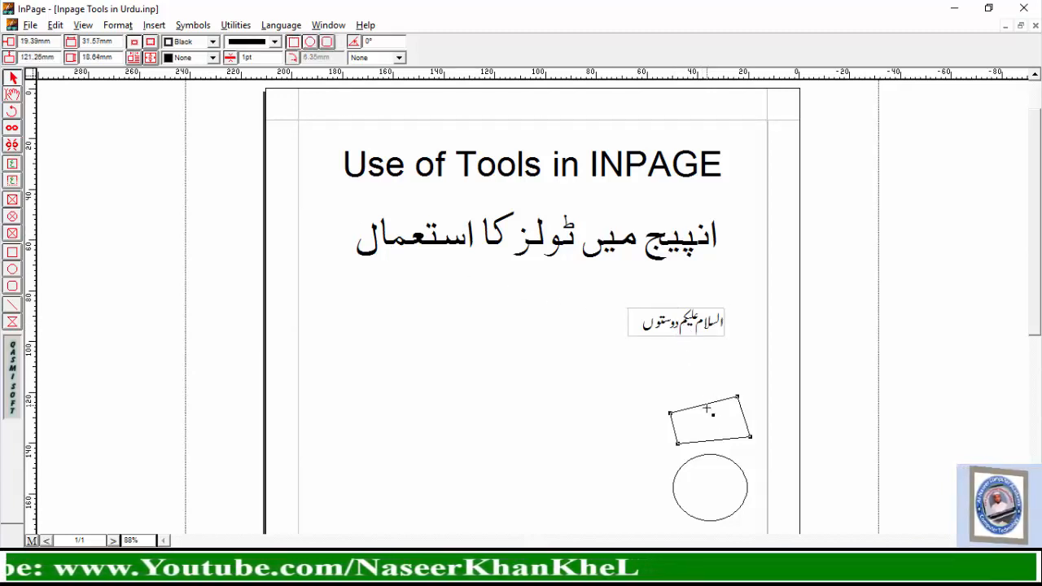
click(700, 467)
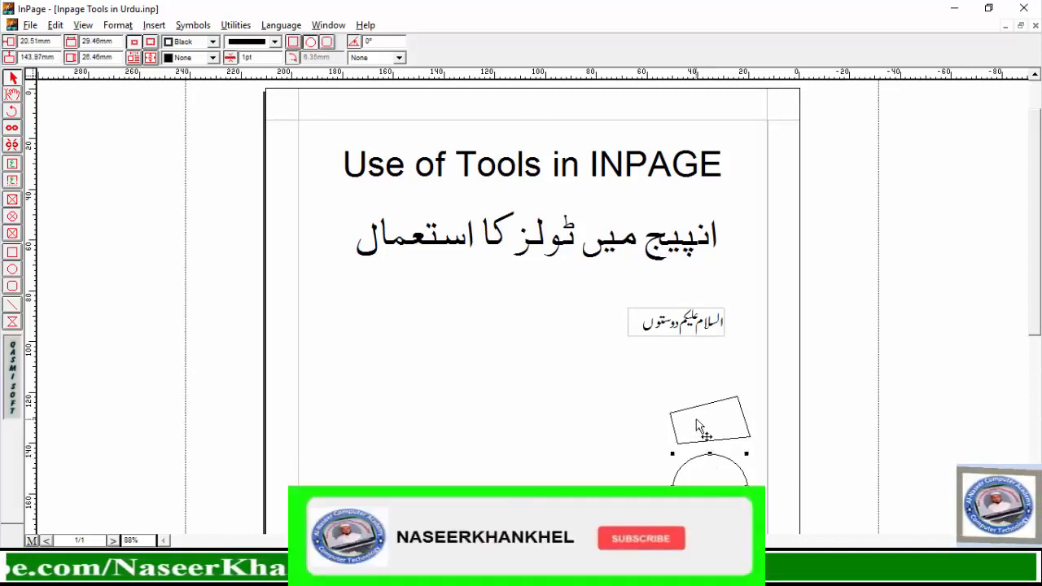
click(646, 399)
mouse_move(701, 459)
mouse_down()
mouse_move(598, 453)
mouse_move(678, 470)
mouse_move(694, 471)
mouse_move(698, 456)
mouse_up()
Step: Move the greeting text box a little below the Urdu heading and resize it to about 43 by 15 mm
click(665, 316)
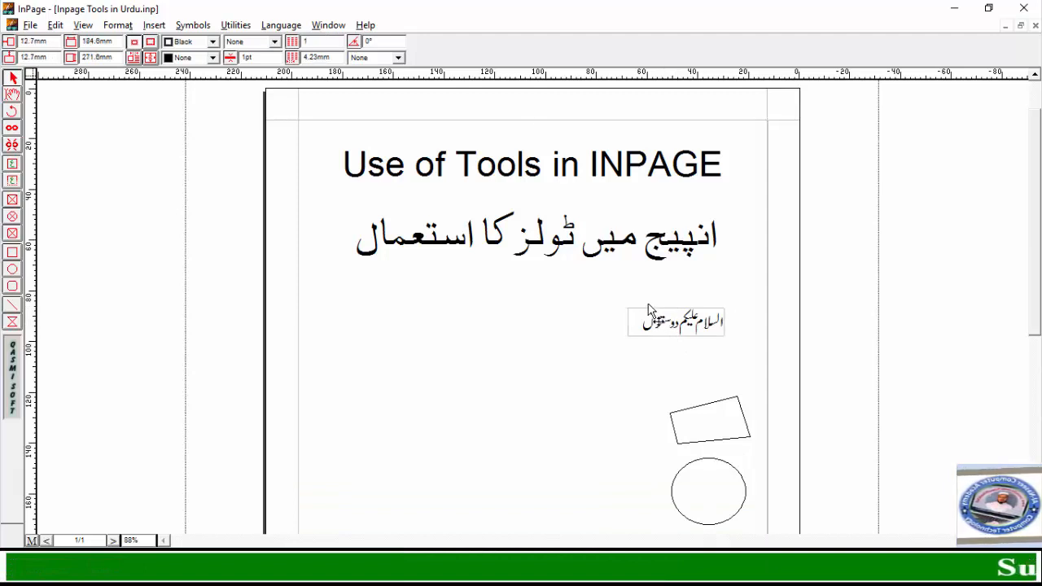
drag(606, 322, 607, 323)
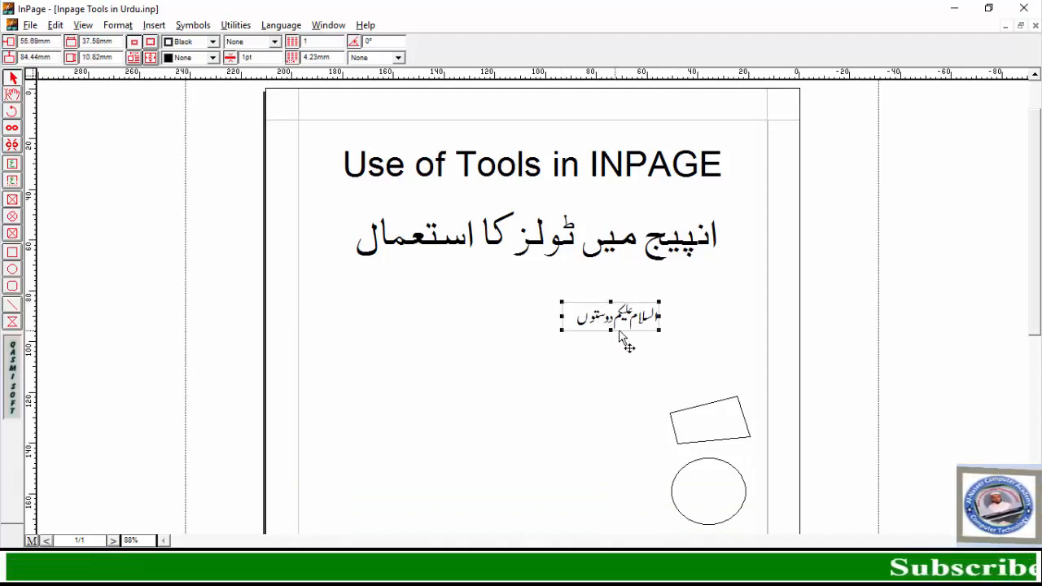
drag(666, 335, 722, 356)
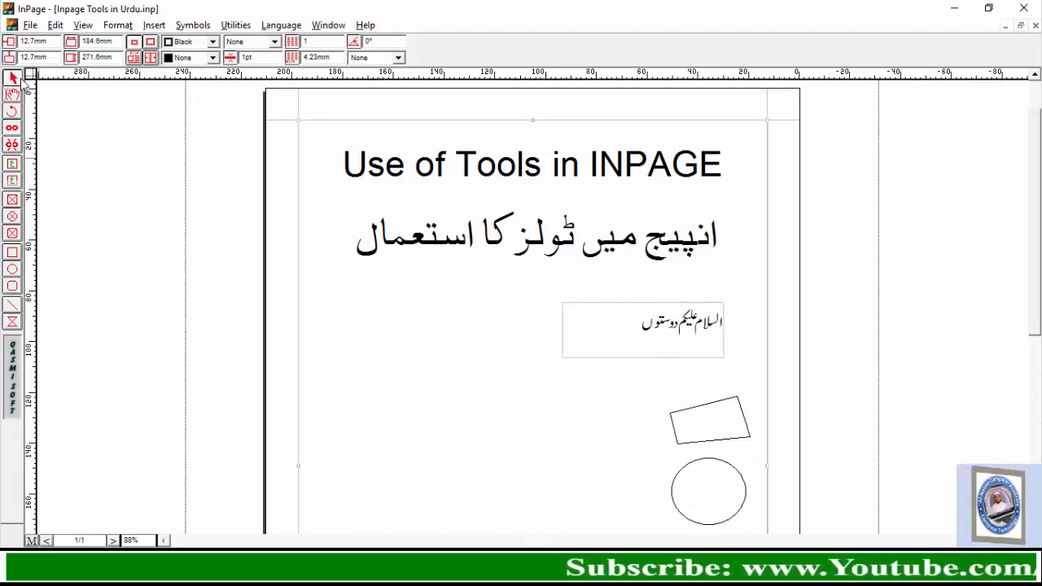
click(624, 334)
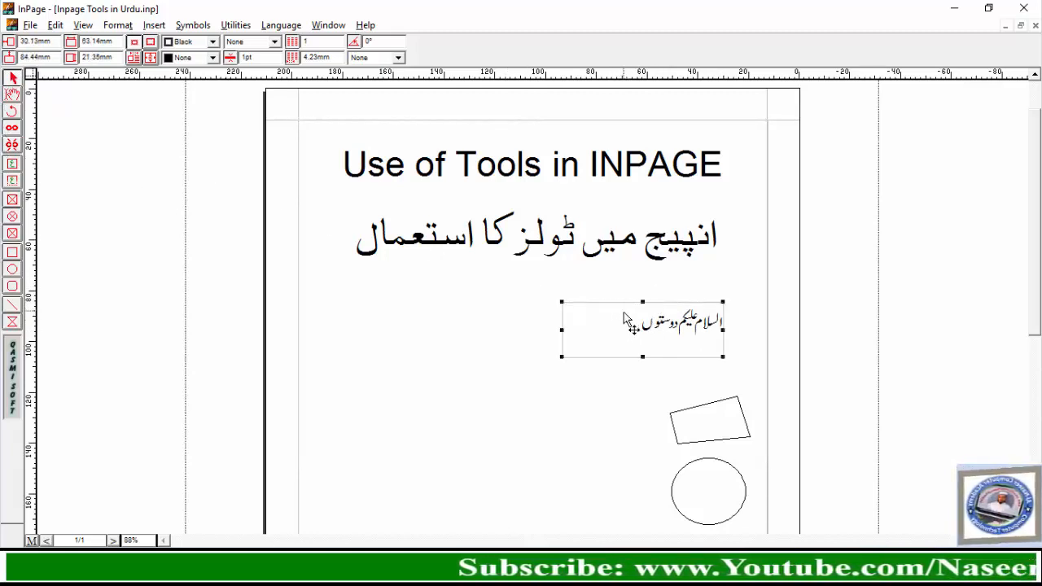
drag(631, 322, 657, 303)
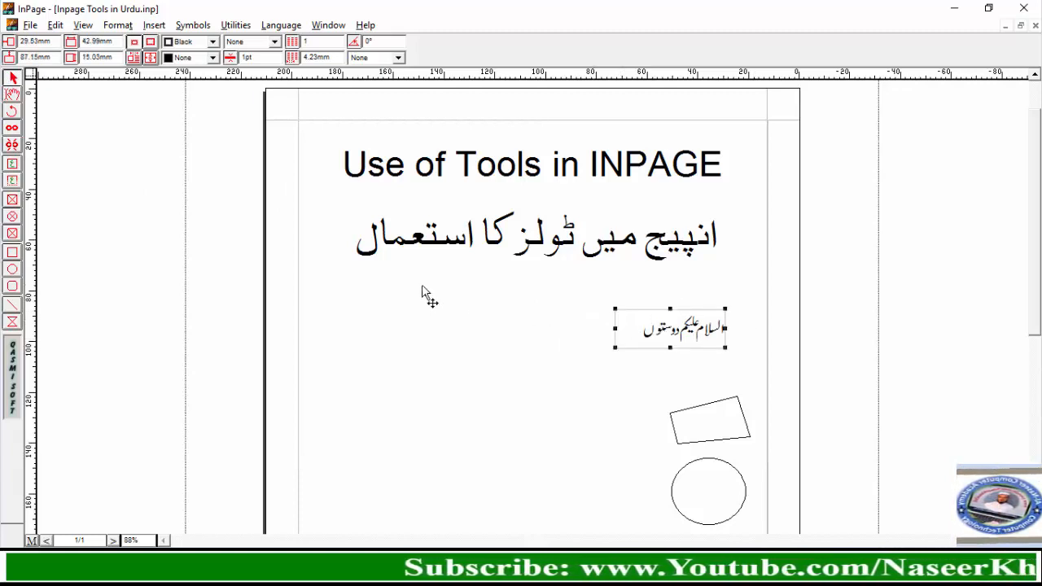
Step: Append the text "اسدف" to the end of the Urdu heading
click(12, 96)
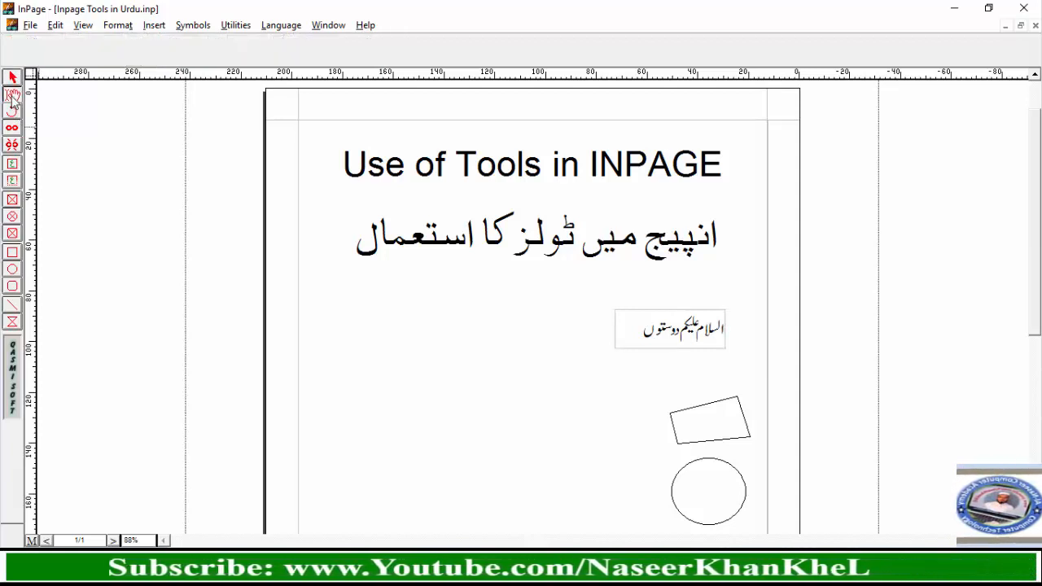
click(343, 253)
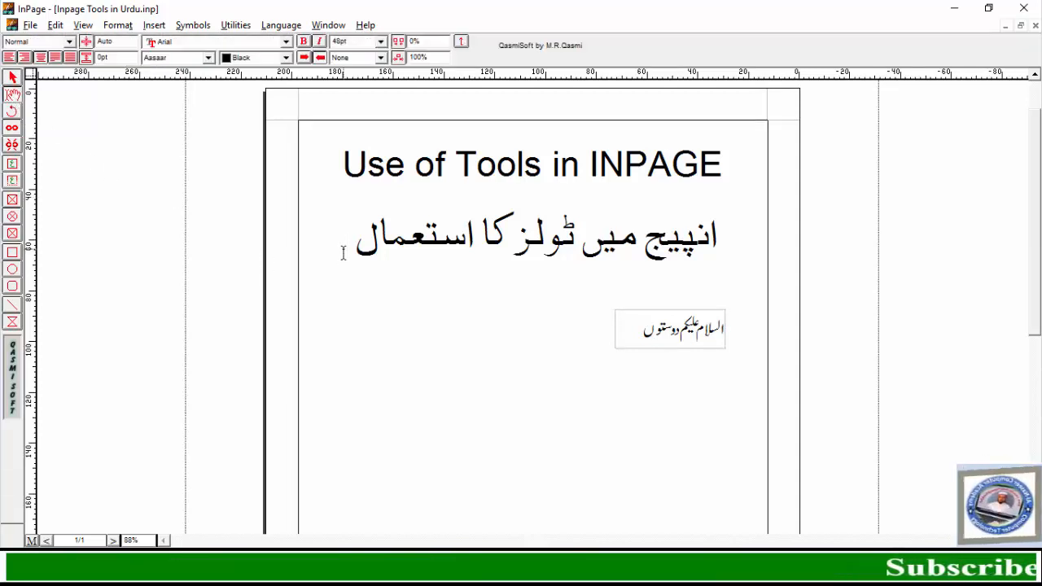
text(اسدف)
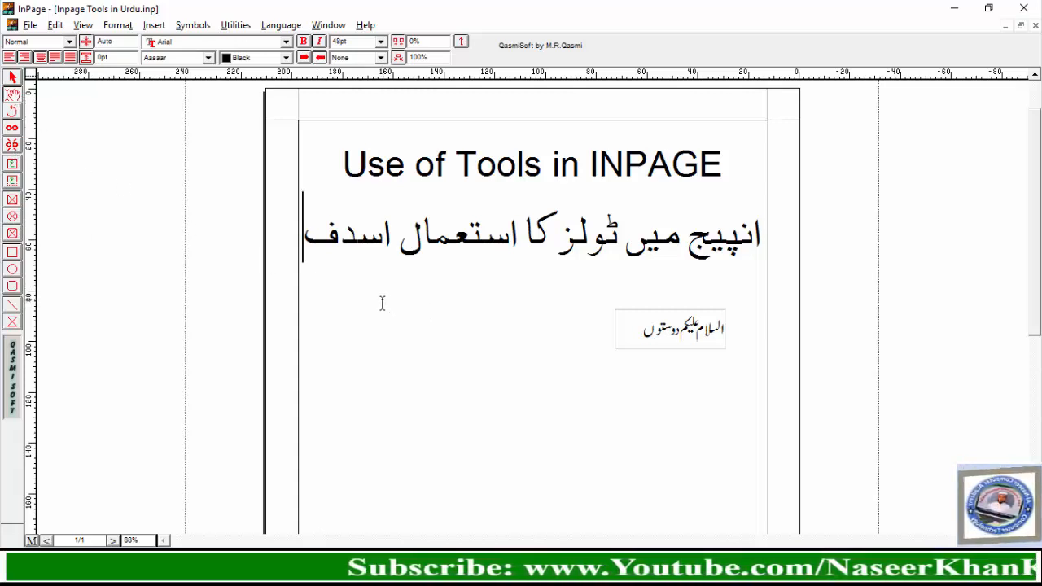
Step: Select the greeting text box and the four-sided shape in turn as page objects
click(12, 77)
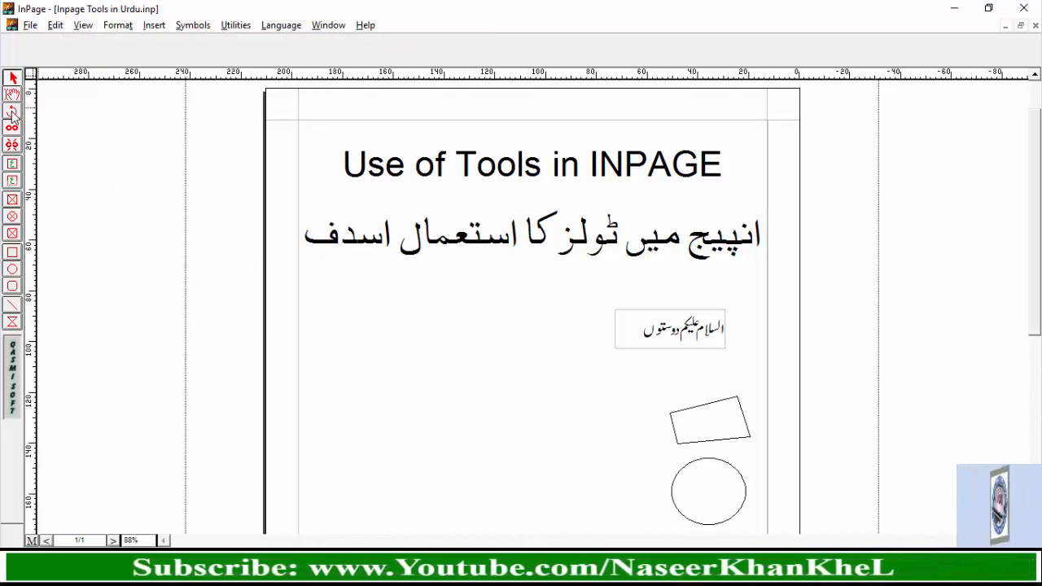
click(635, 339)
click(696, 418)
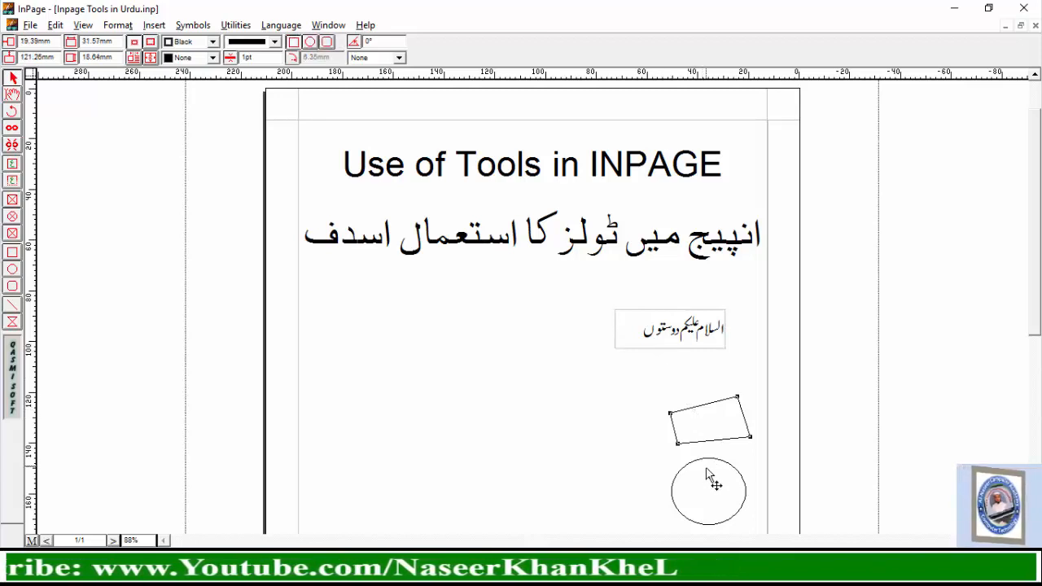
click(682, 336)
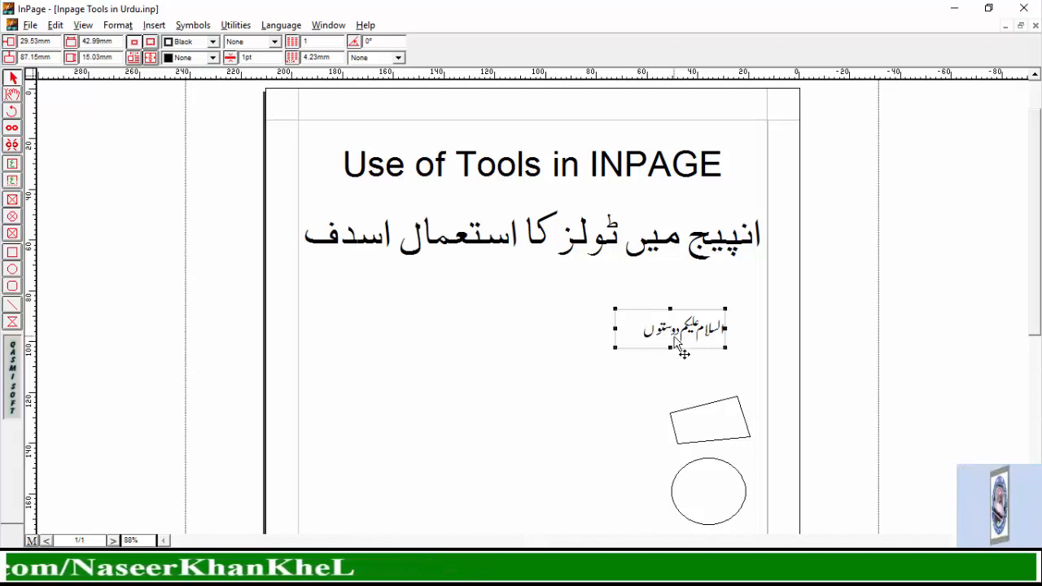
click(720, 437)
Step: Rotate the greeting text box to about 42° and place it above the four-sided shape
click(683, 338)
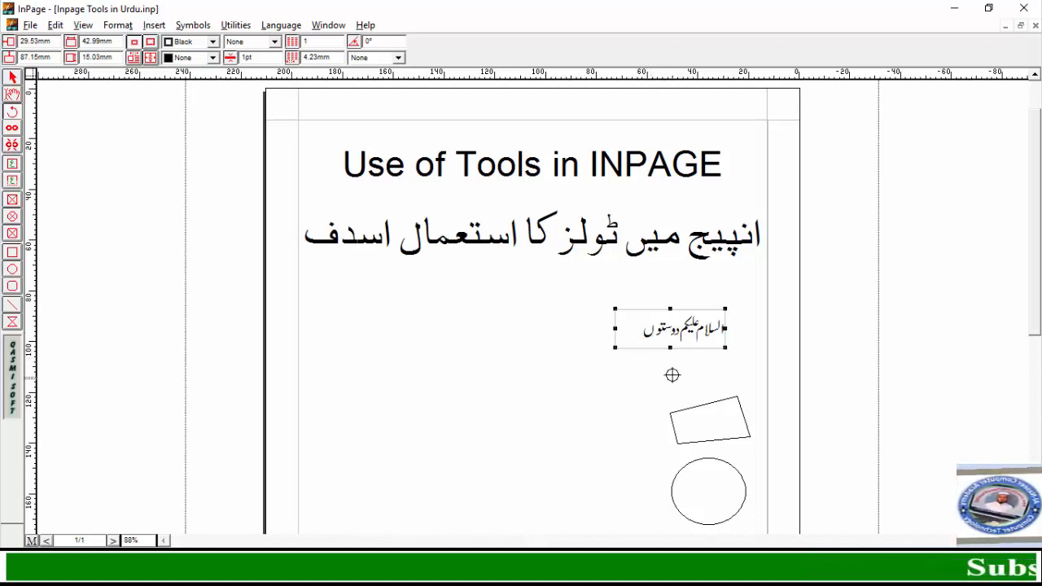
drag(664, 368, 665, 376)
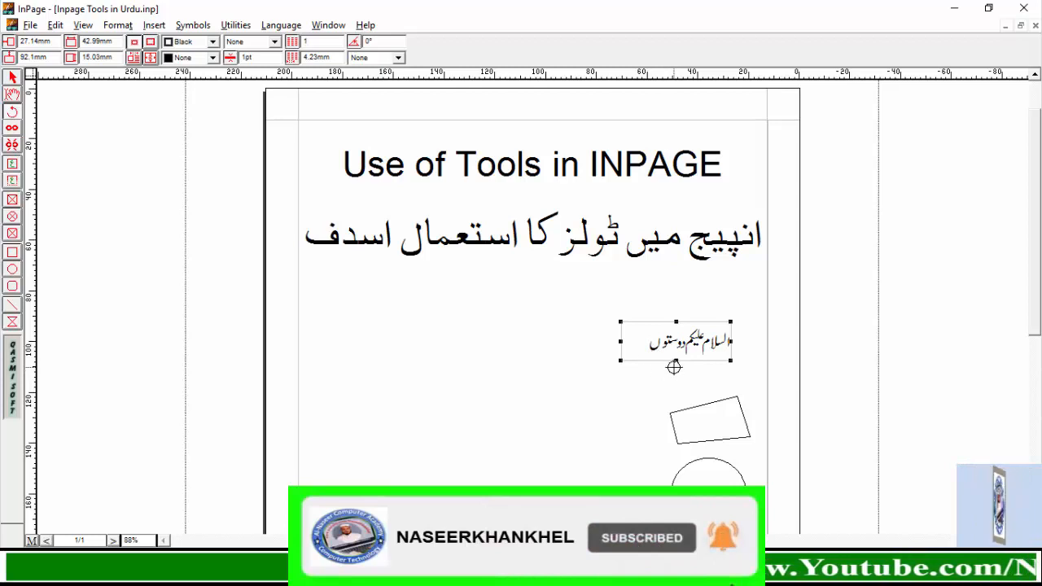
text(ں)
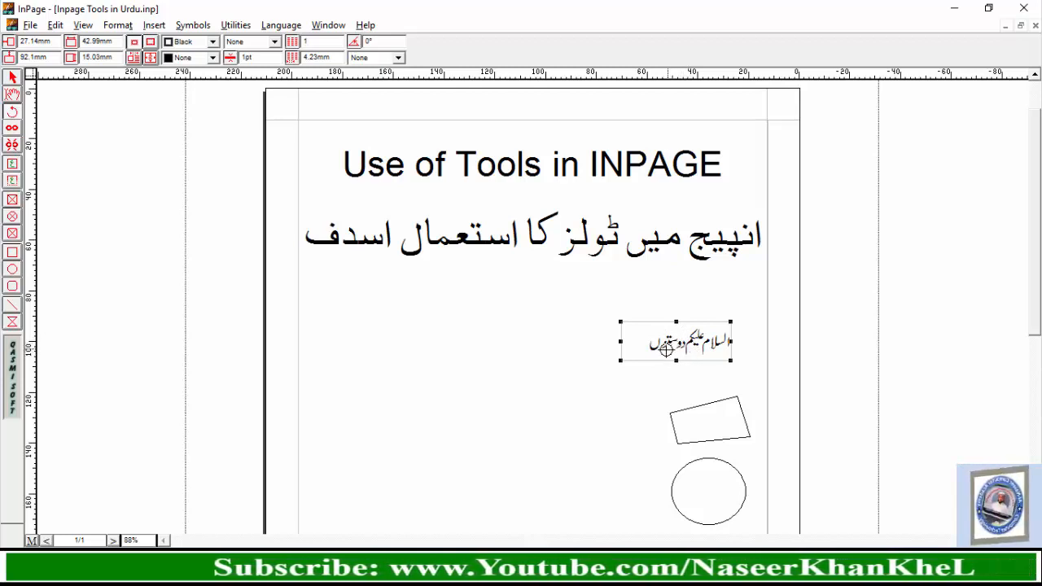
click(660, 351)
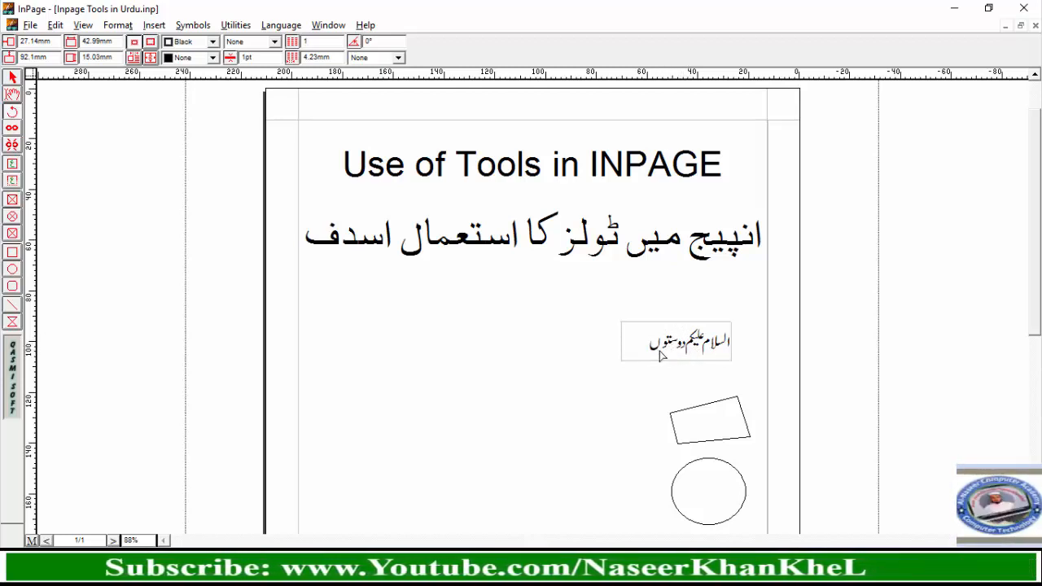
drag(660, 350, 591, 373)
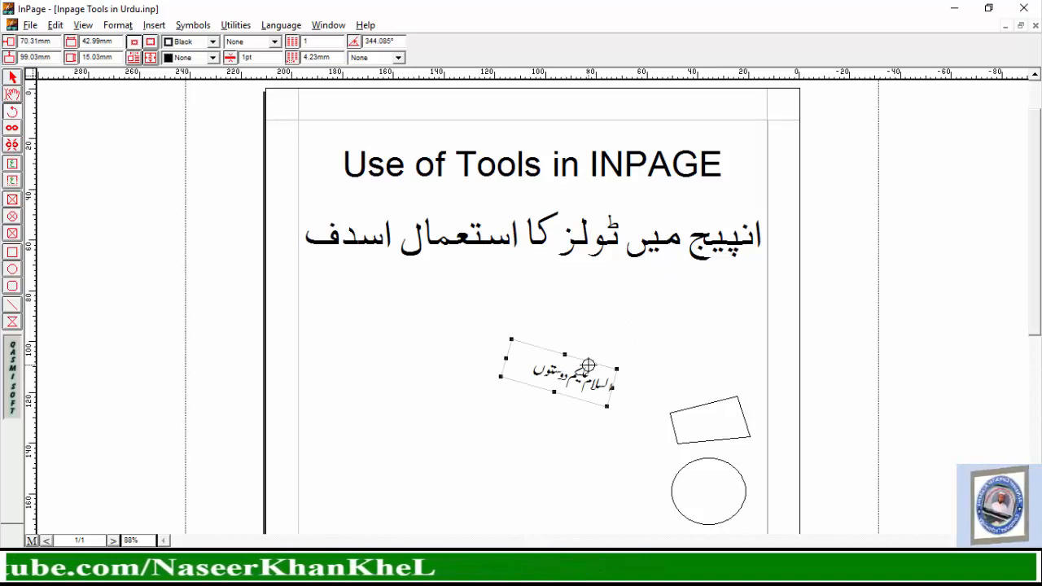
click(586, 366)
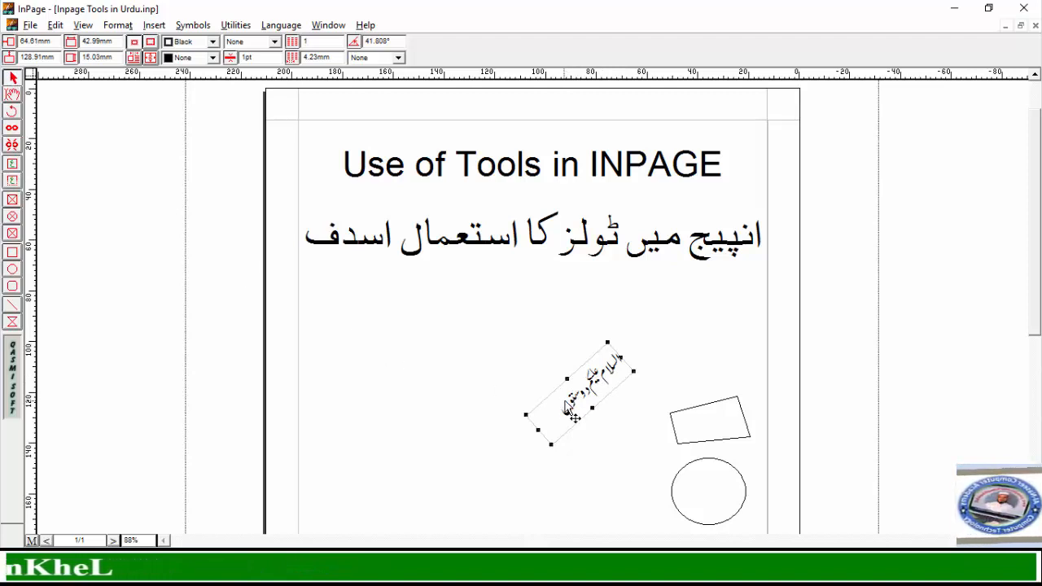
drag(573, 411, 693, 350)
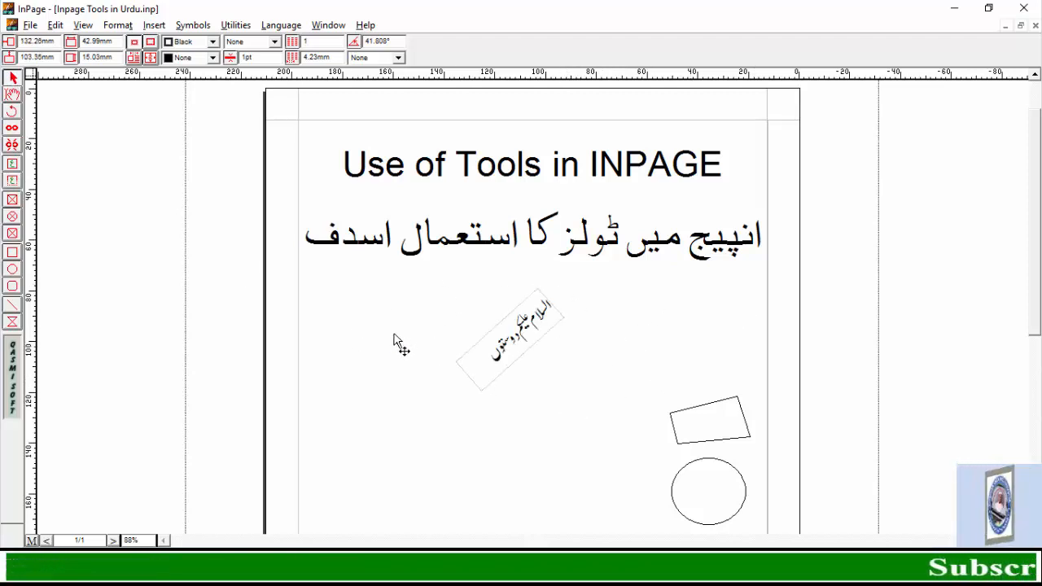
drag(639, 346, 705, 348)
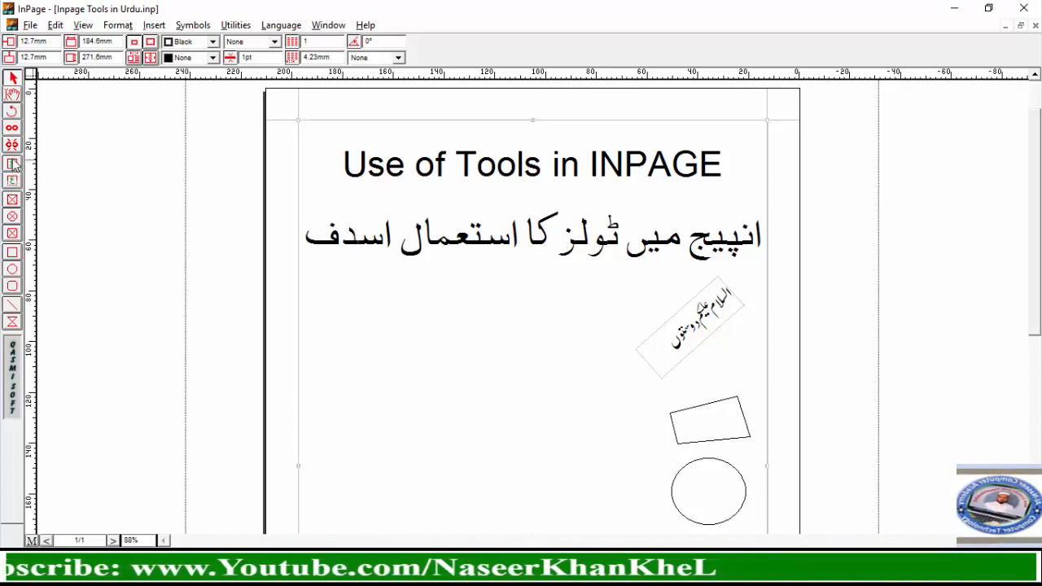
Step: Draw an empty text box of about 30 by 13.5 mm below the heading and a larger one beneath it to the left
click(12, 165)
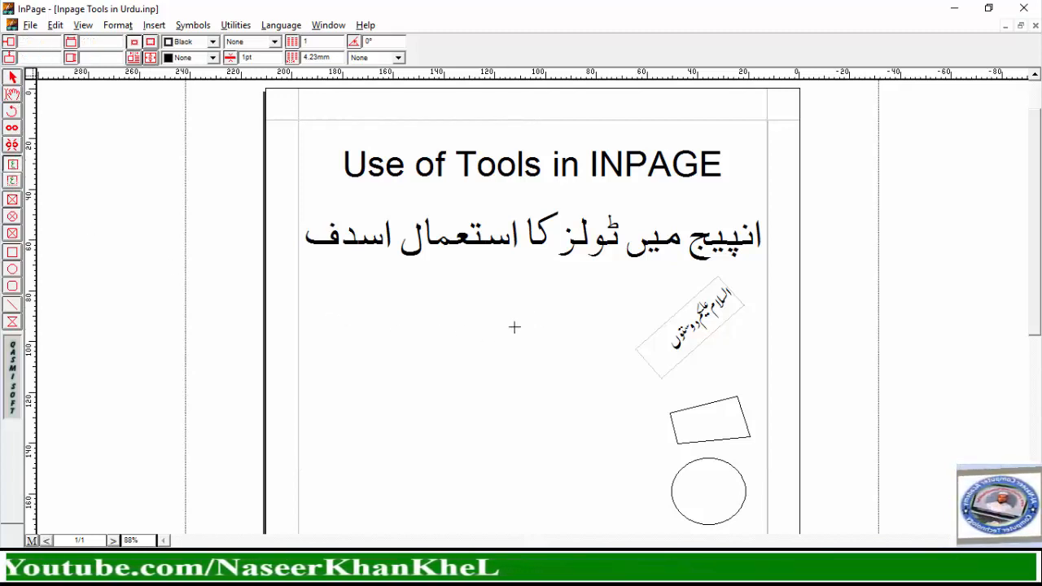
drag(541, 317, 463, 351)
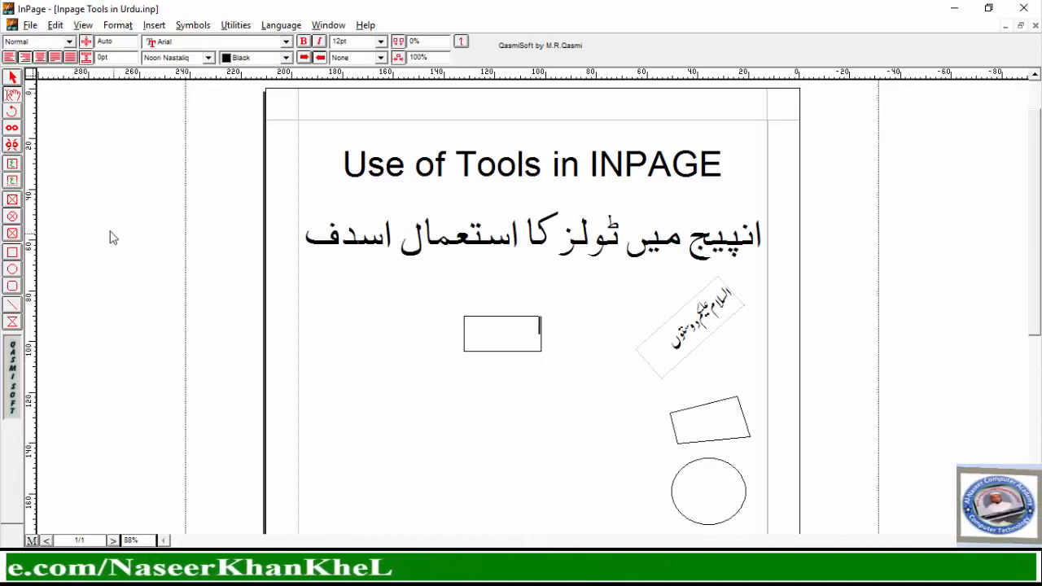
click(13, 169)
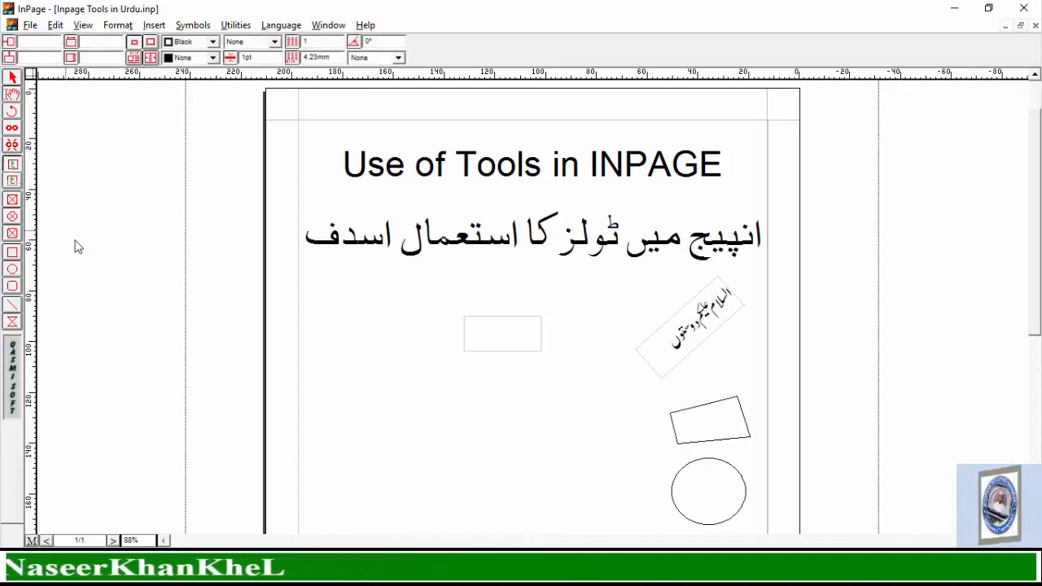
drag(490, 378, 352, 474)
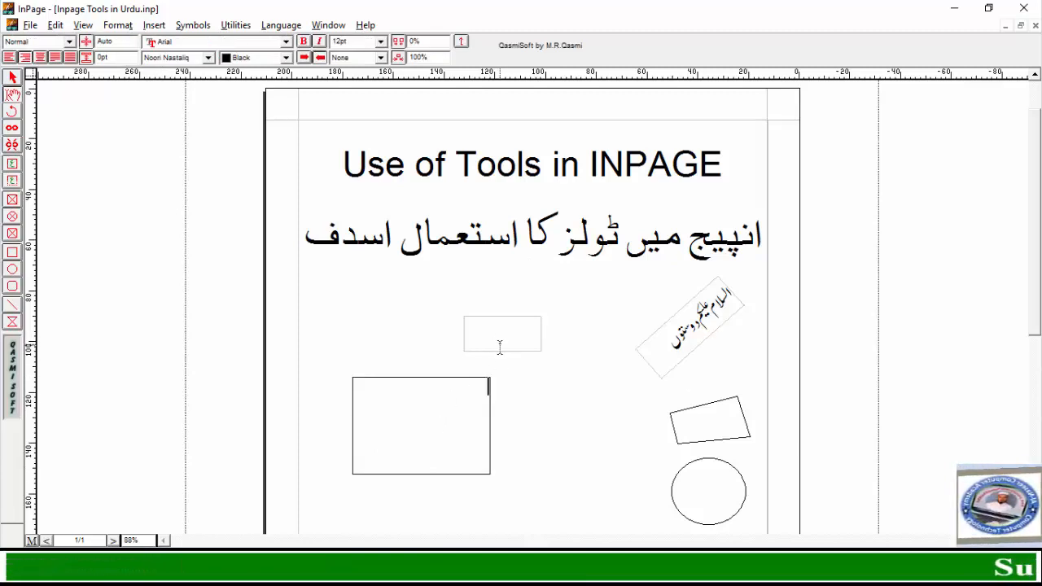
Step: Place the text cursor alternately in the two empty text boxes to check that each is edited separately
click(463, 402)
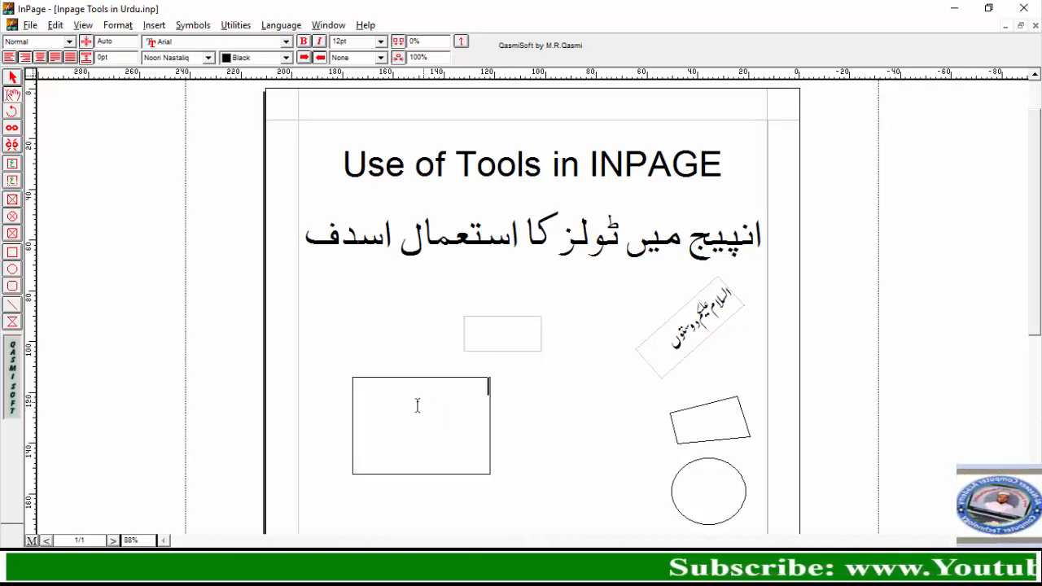
click(514, 340)
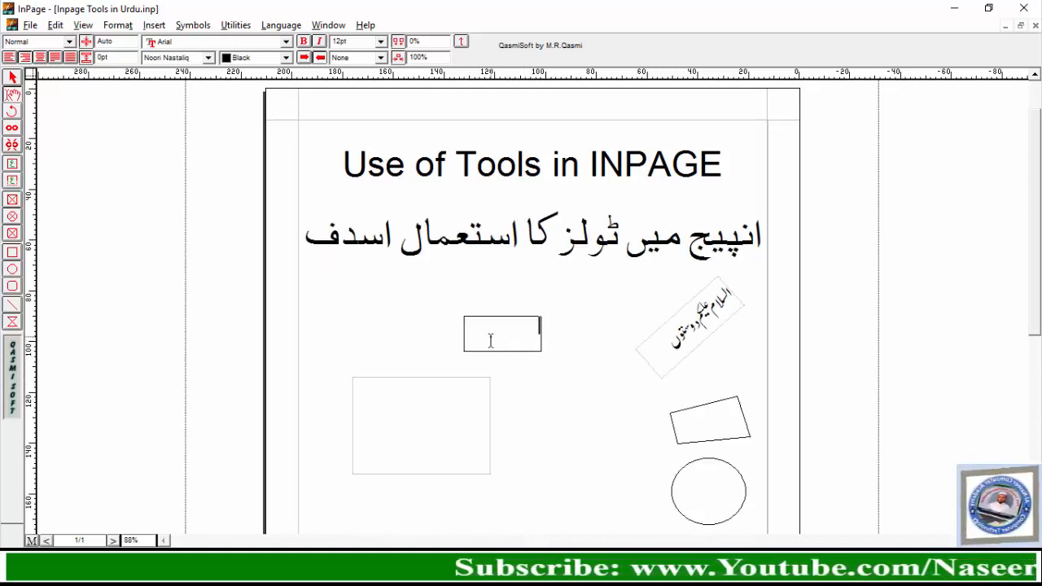
click(468, 401)
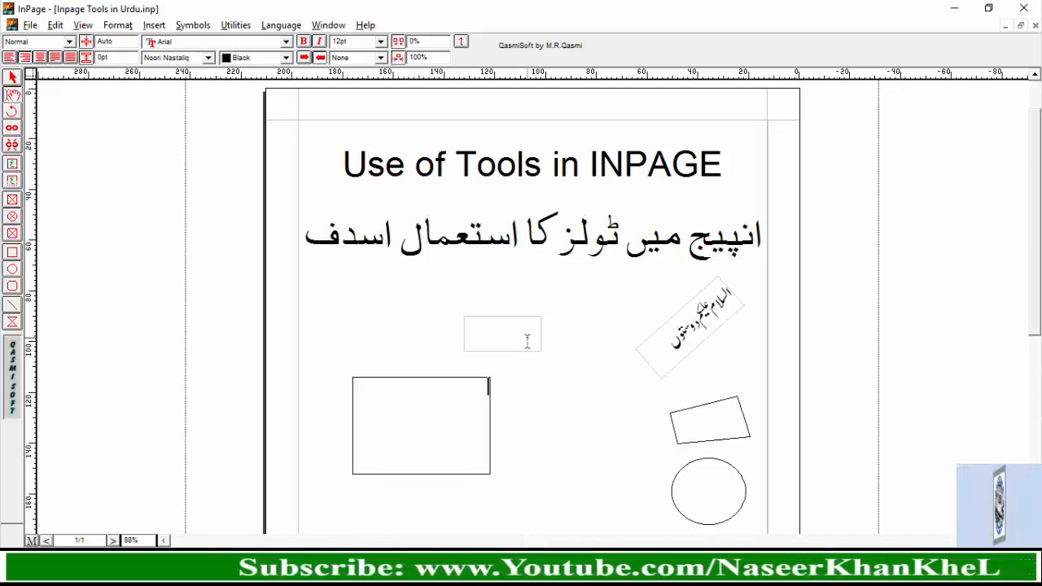
click(529, 333)
click(462, 402)
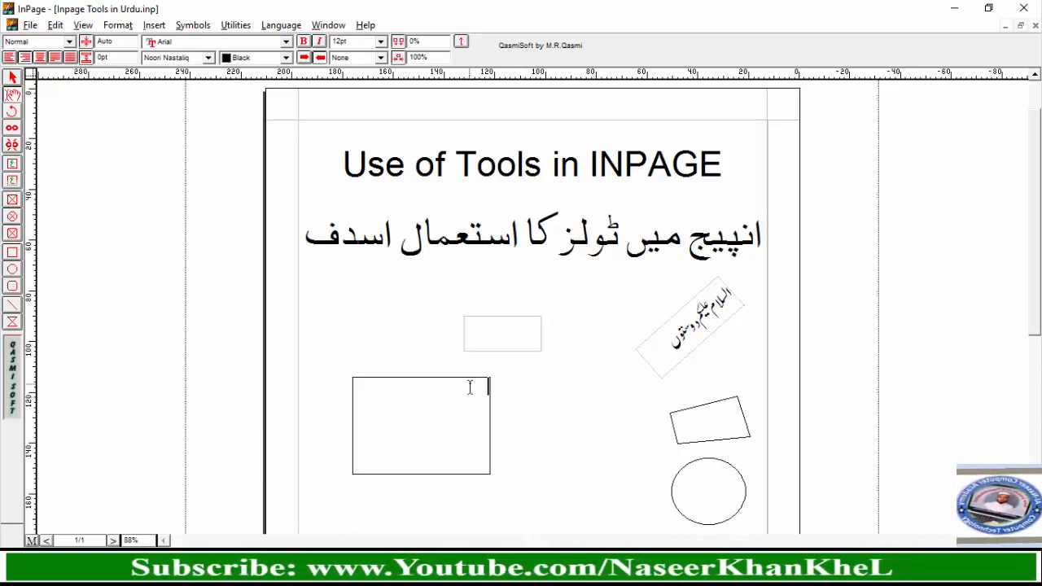
click(509, 332)
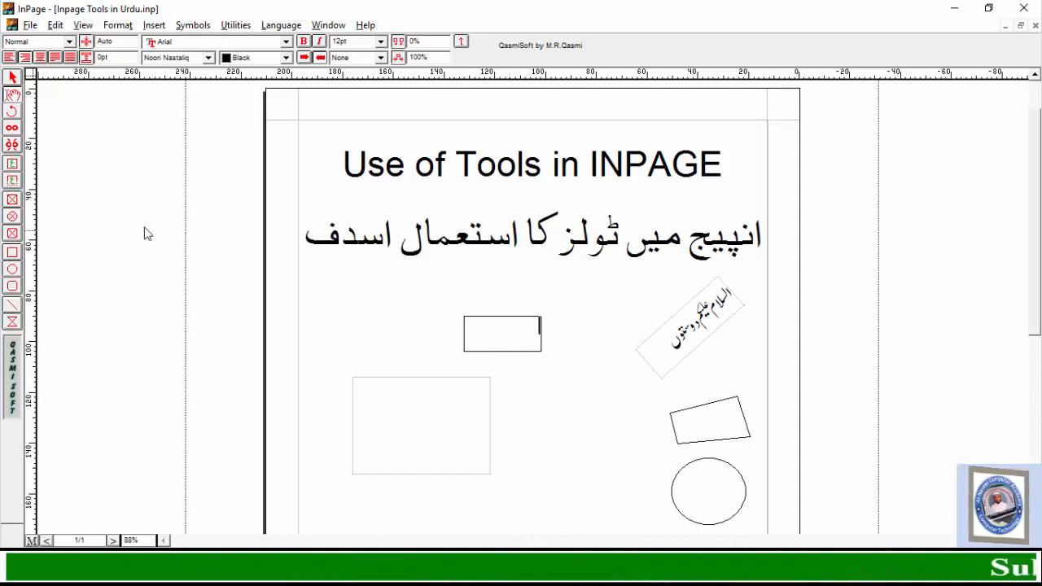
Step: Link the small empty text box to the larger one below it and place the text cursor in the small box
click(13, 78)
click(470, 336)
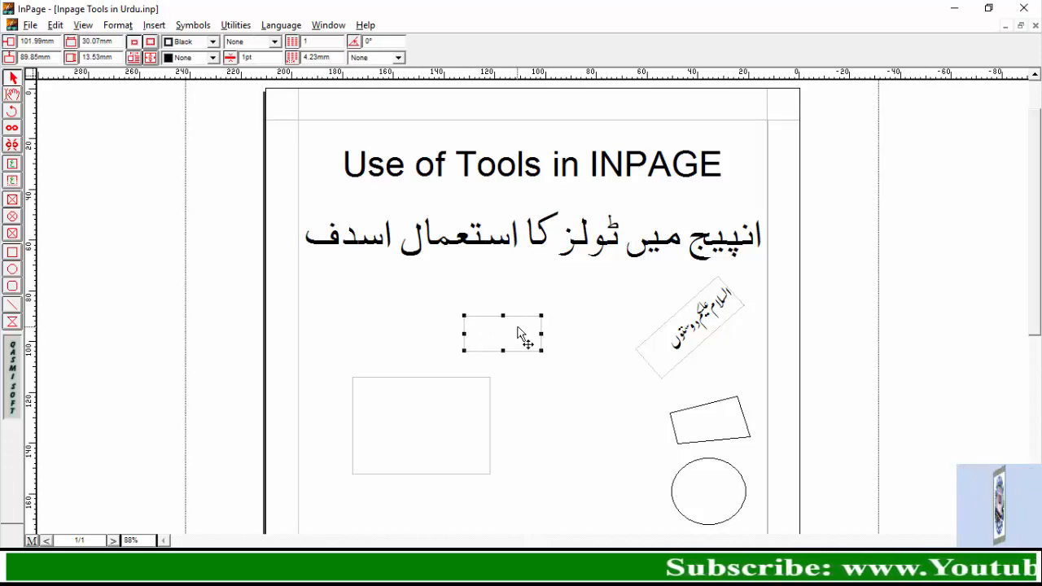
click(13, 129)
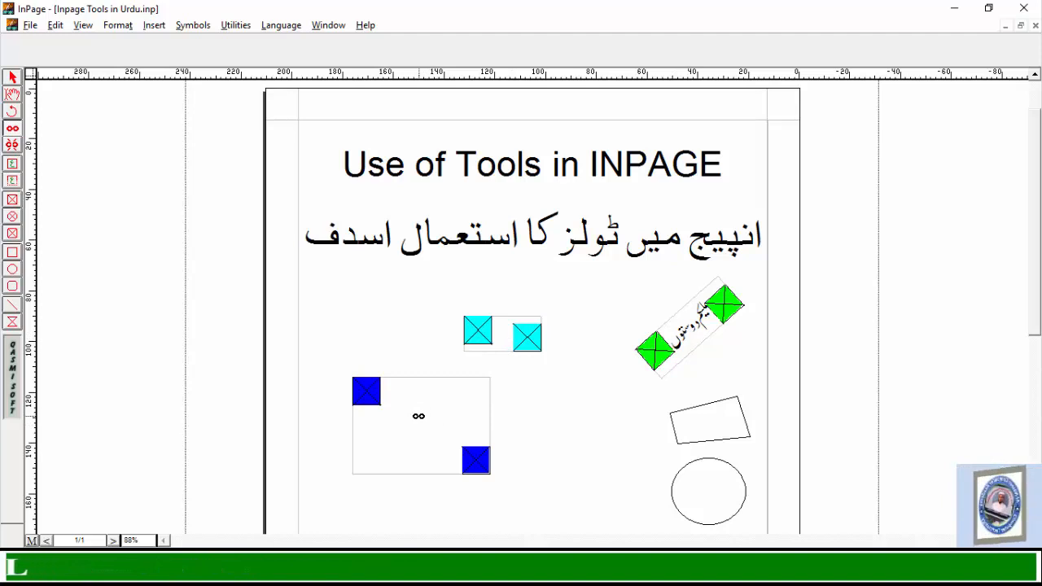
click(419, 416)
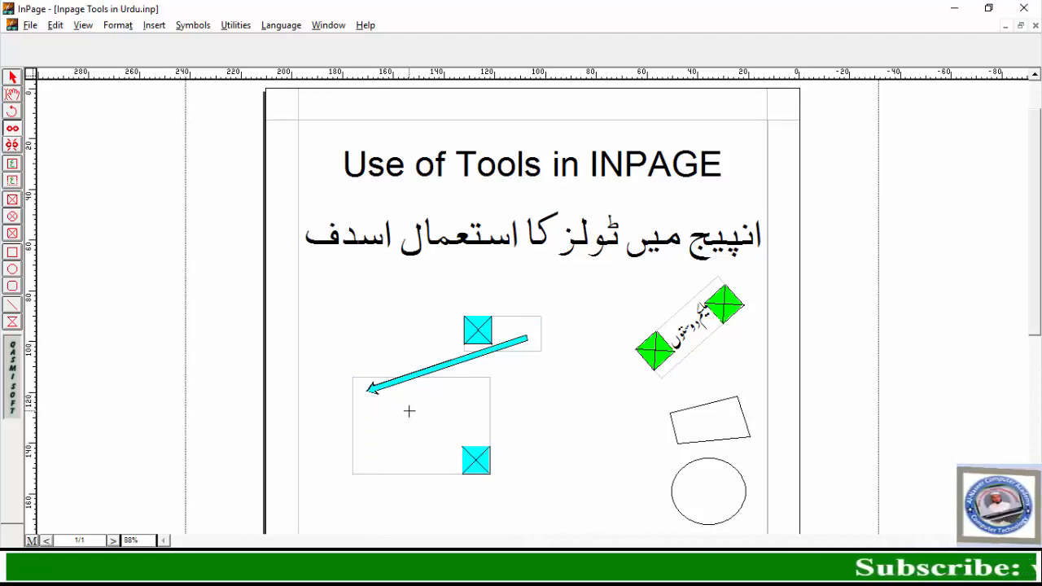
click(13, 95)
click(532, 334)
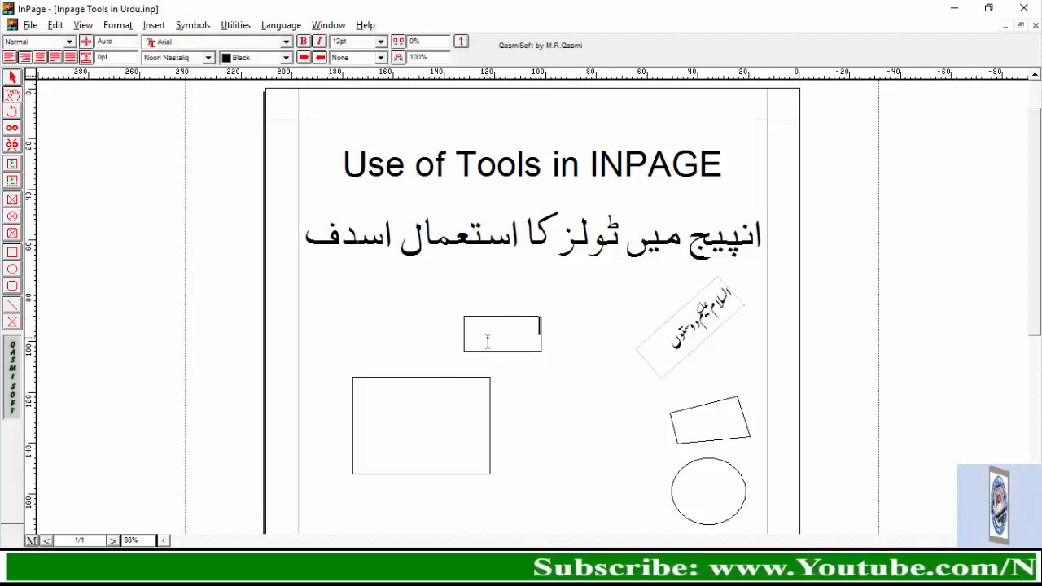
Step: Enter sample Urdu words in the small linked text box and fill three lines of the larger box with repeated "اسدف"
text(اسدفاسفاس)
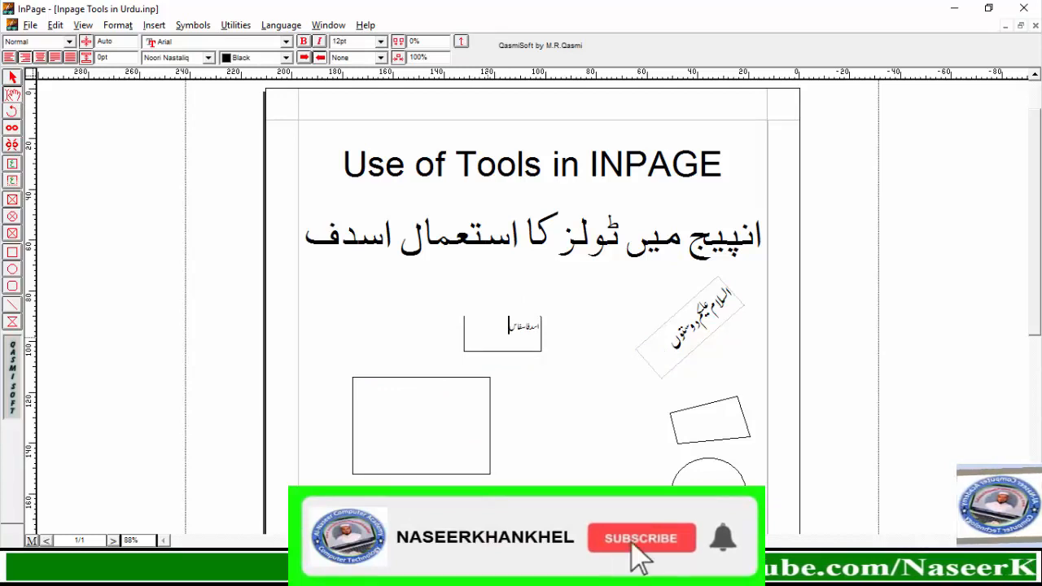
text(ف اسدف)
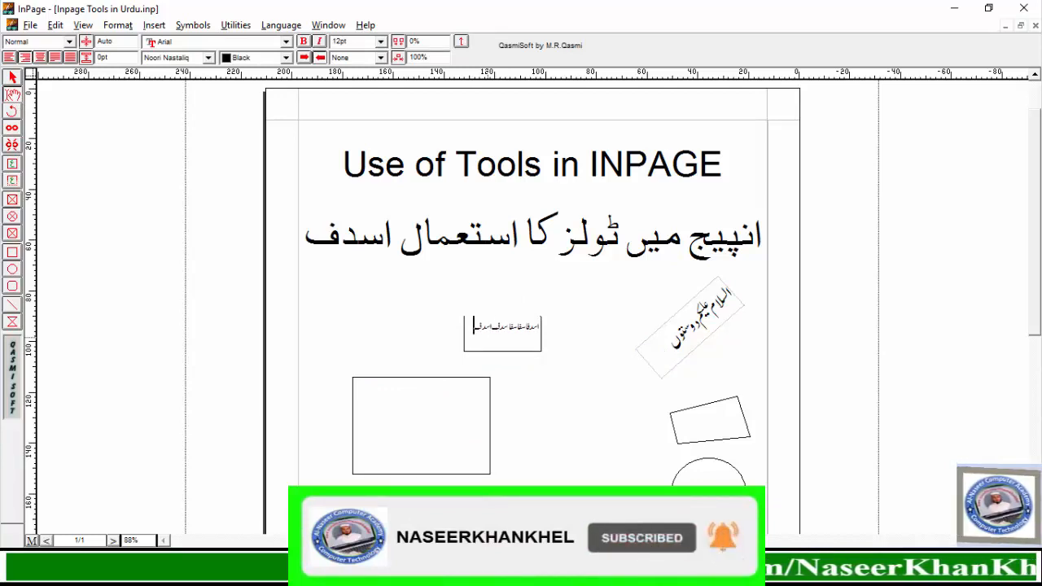
click(480, 387)
text(اسدف ایسف)
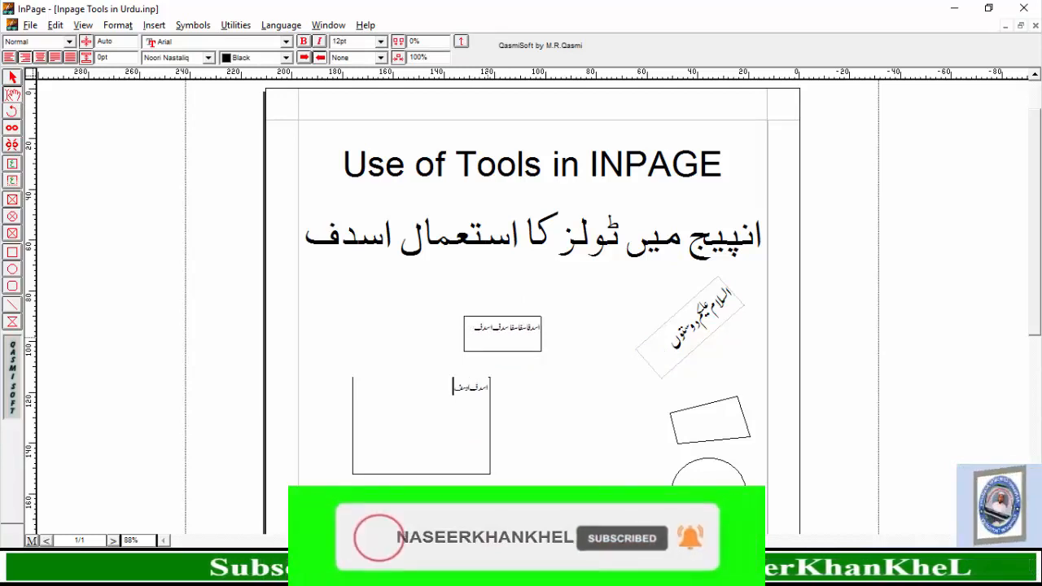
text( اسدف اسدف اسدف اسد)
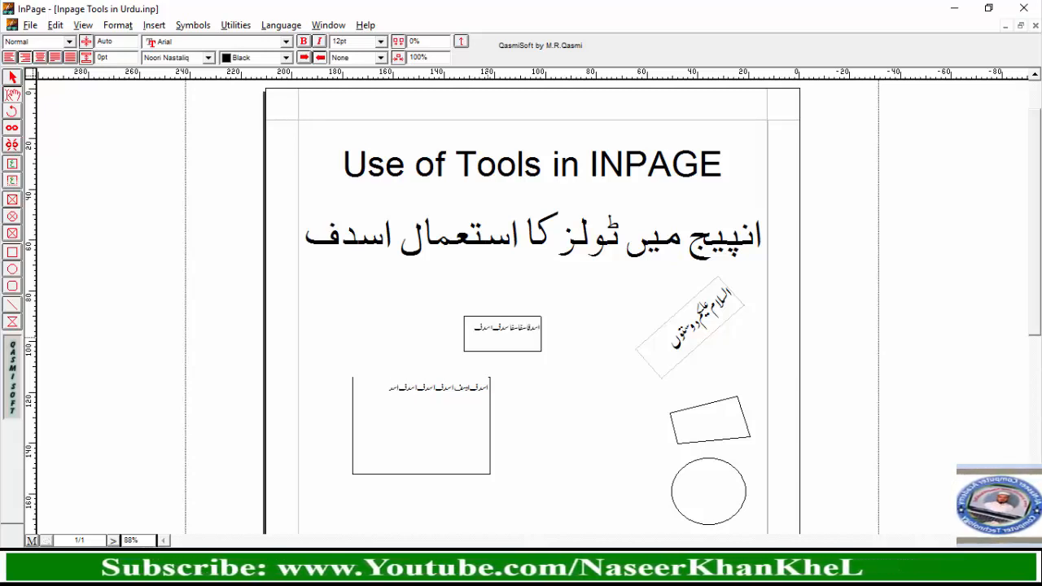
text(ف اسدف اسدف اسدف اس)
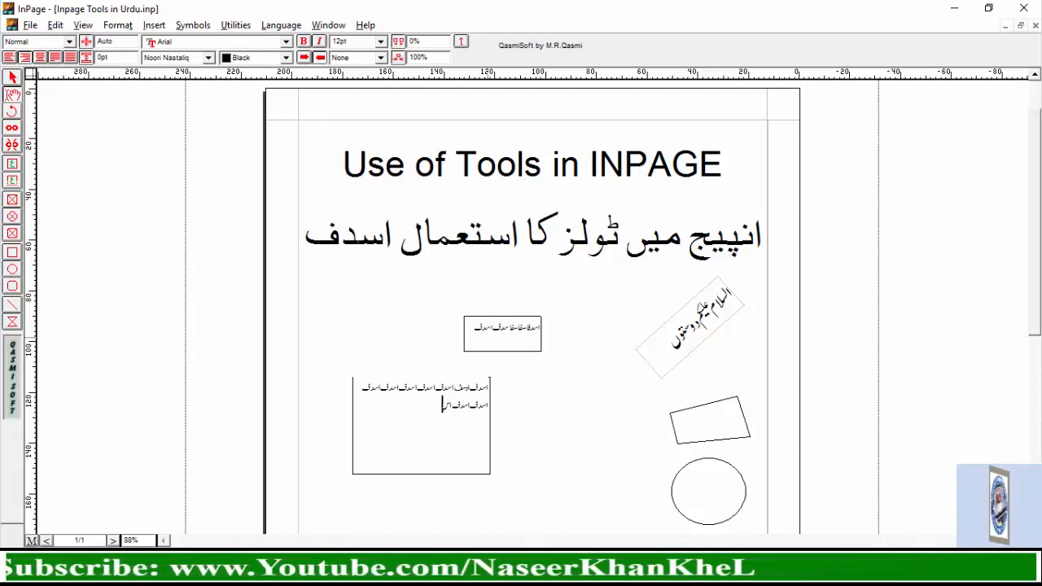
text(دف اسدف اسدف اسدف اسدف)
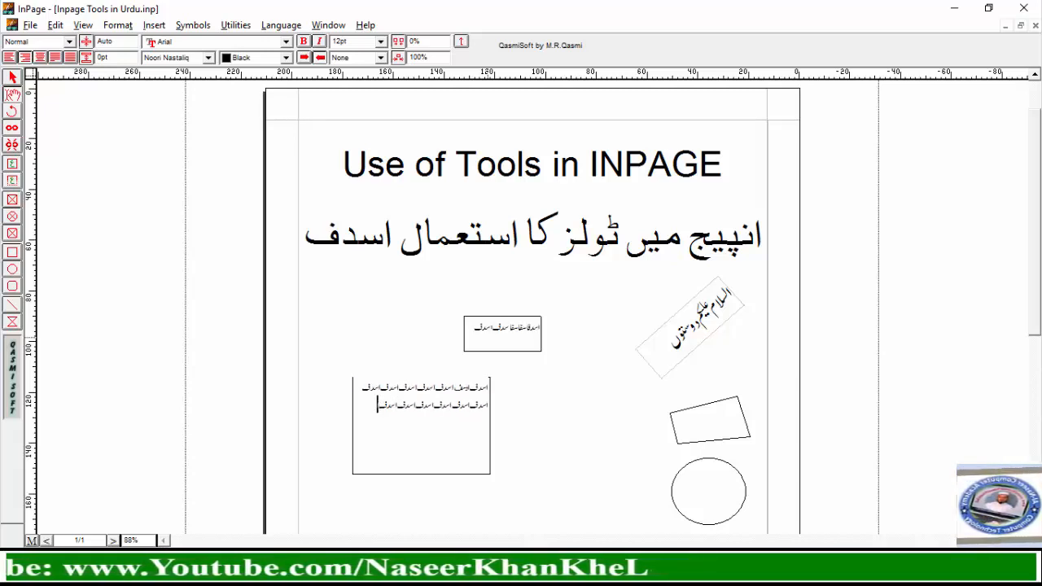
text( اسدف اسد)
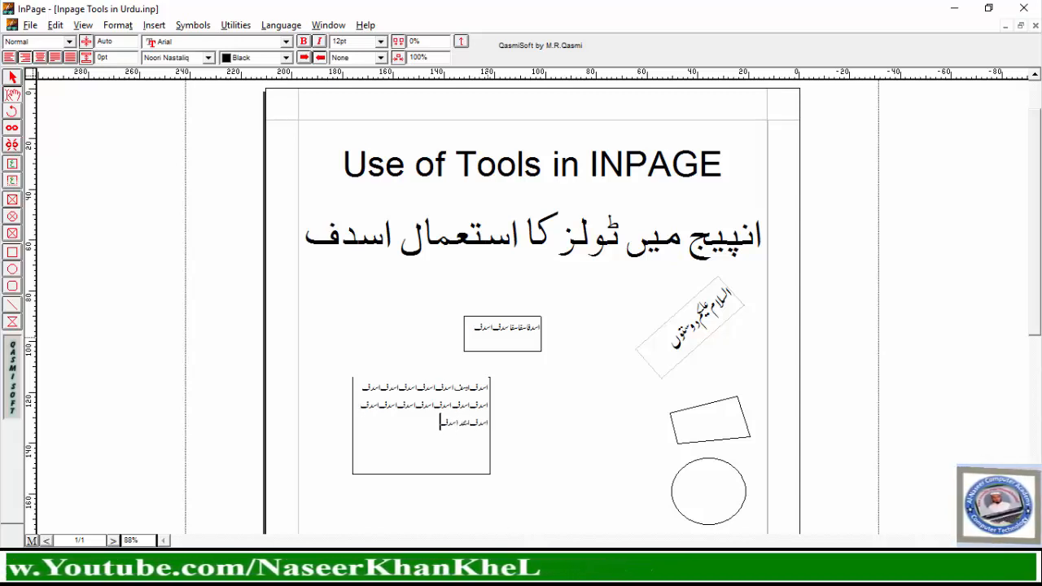
text(ف اسدف اسدف اسدف)
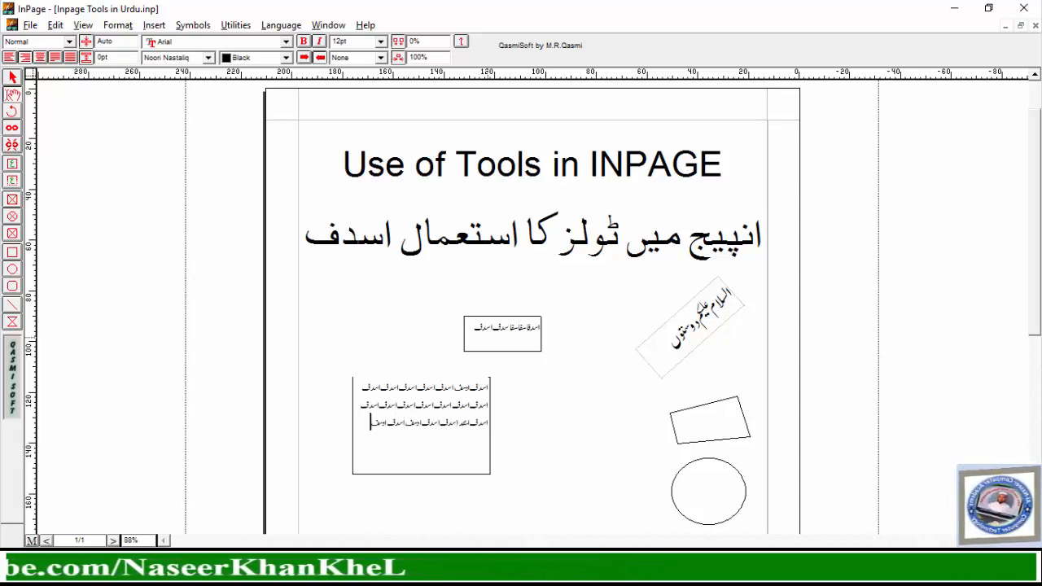
click(464, 356)
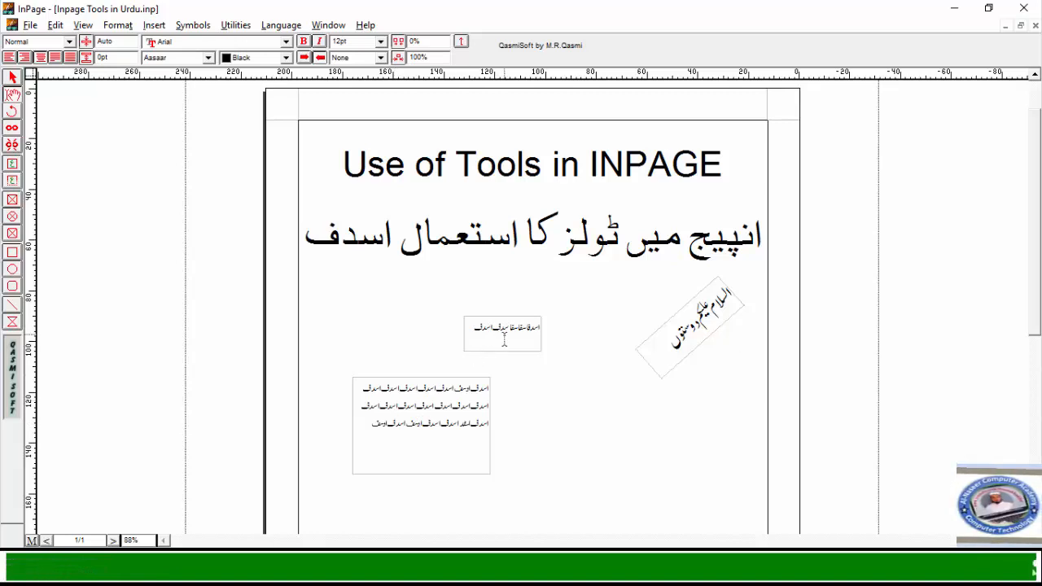
Step: Unlink the small text box from the larger one below it
click(13, 147)
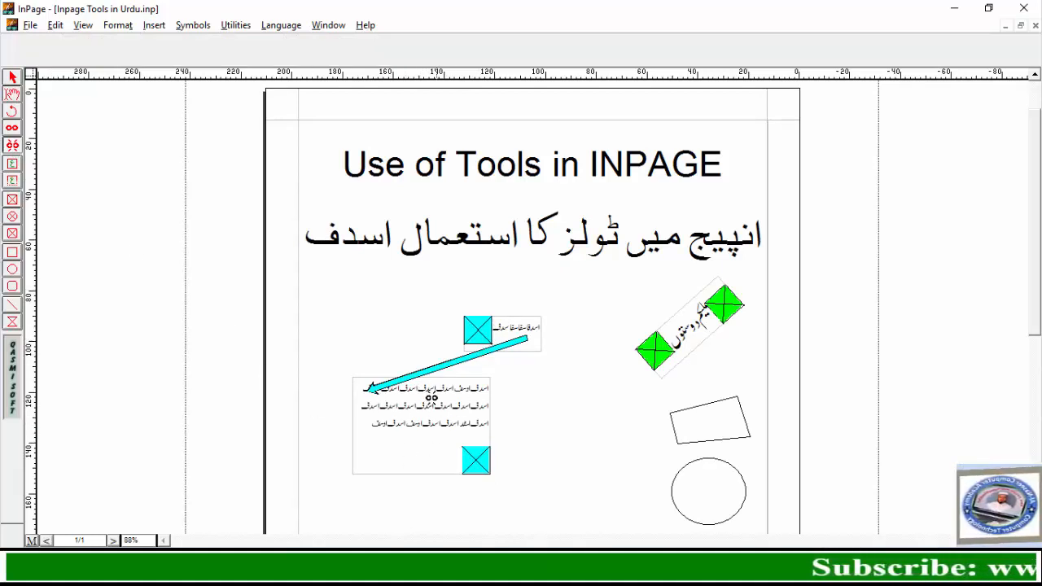
click(411, 408)
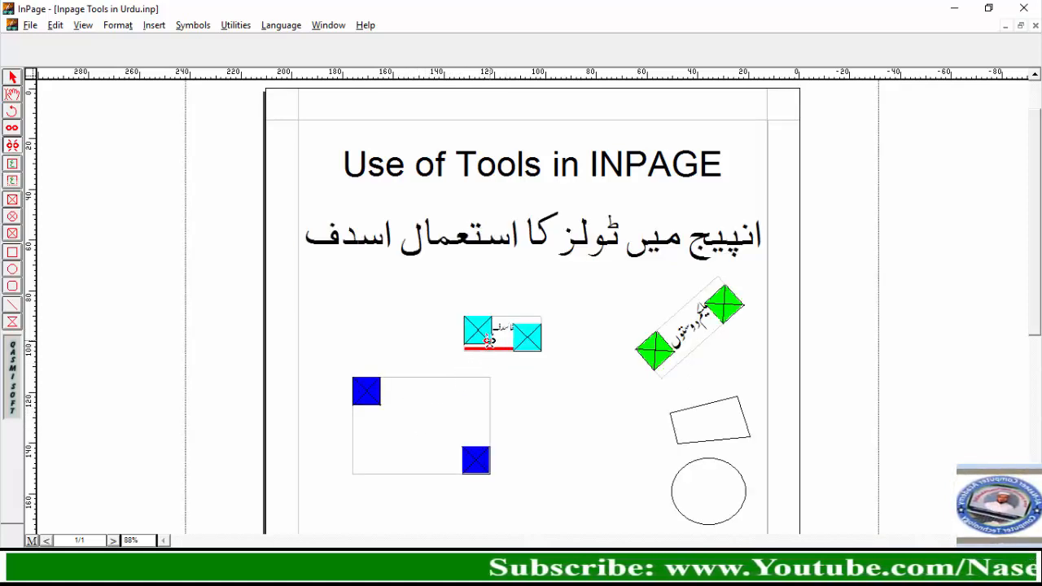
Step: Enlarge the upper text box to about 61 by 24 mm and move the two unlinked boxes apart
click(12, 78)
click(473, 326)
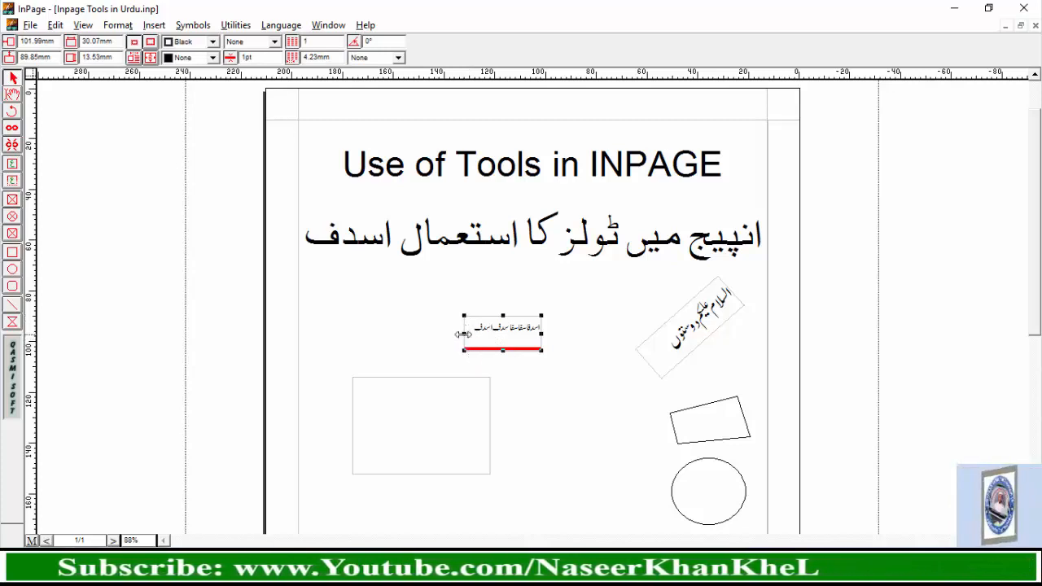
drag(463, 332, 385, 329)
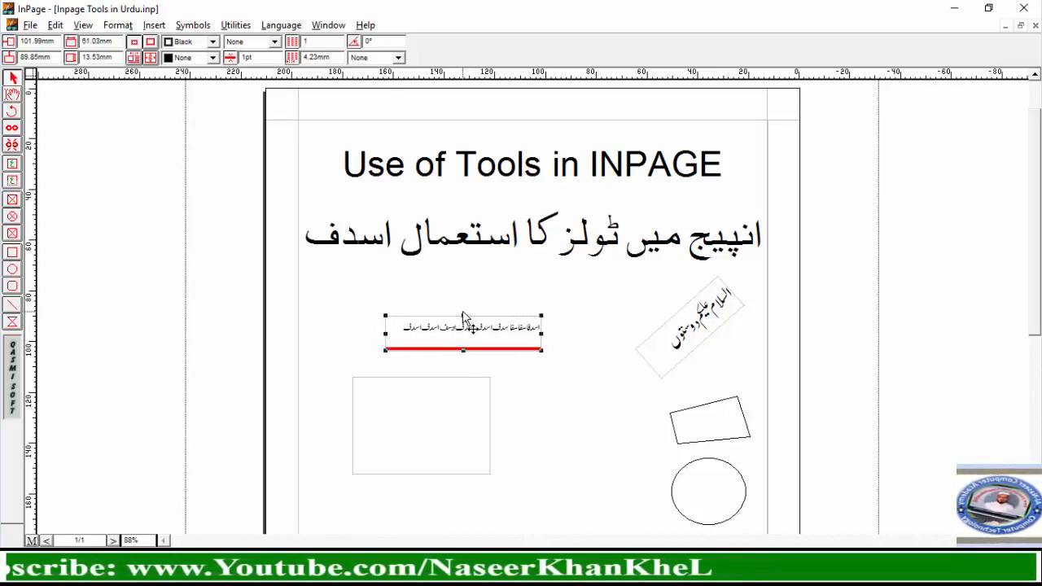
drag(462, 315, 463, 288)
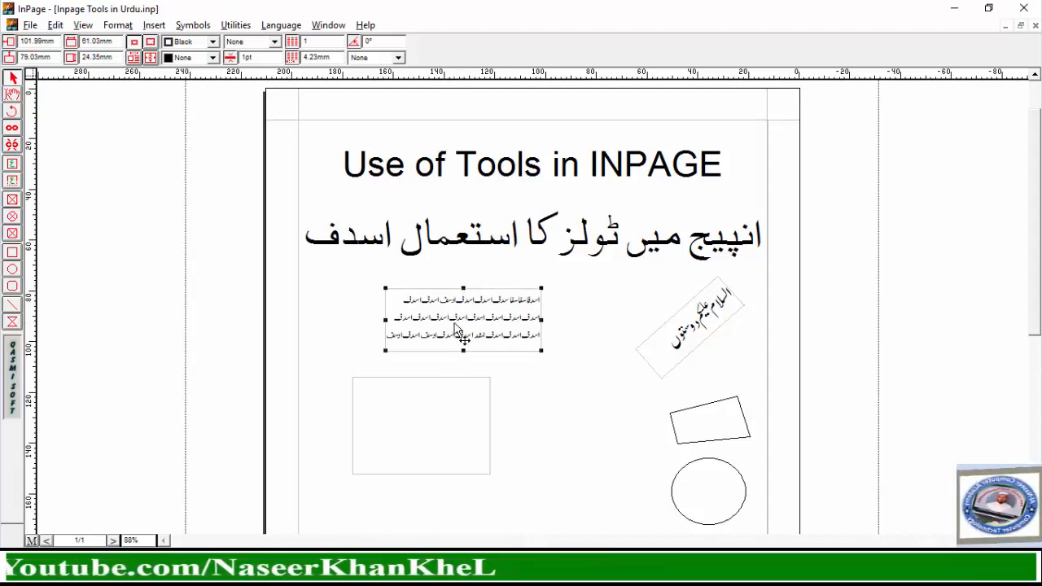
drag(458, 332, 499, 329)
drag(428, 418, 407, 399)
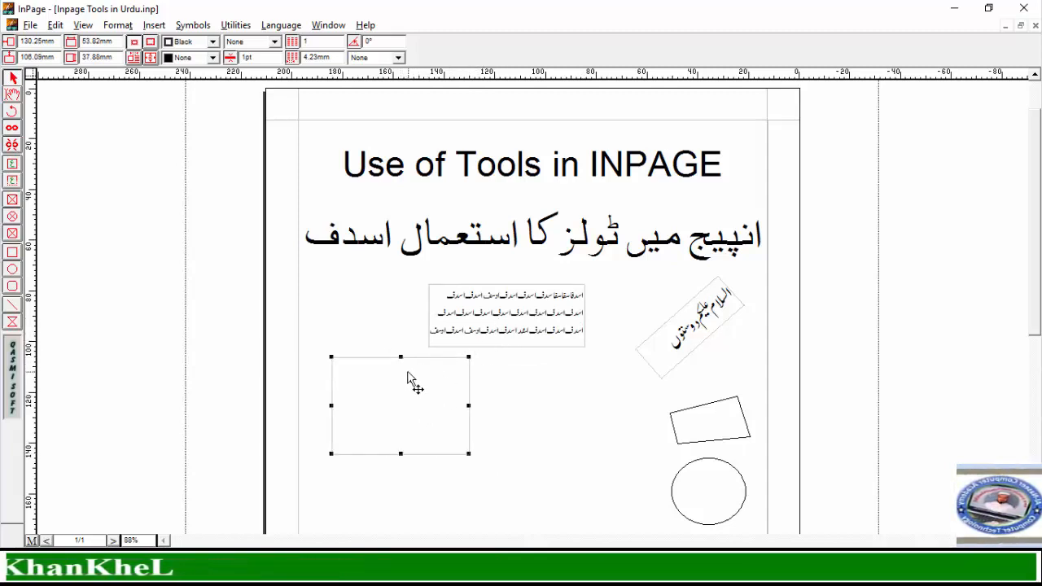
Step: Draw a text box of about 41.5 by 19.5 mm beside the empty box and fill its first line with repeated "اسدف"
click(15, 167)
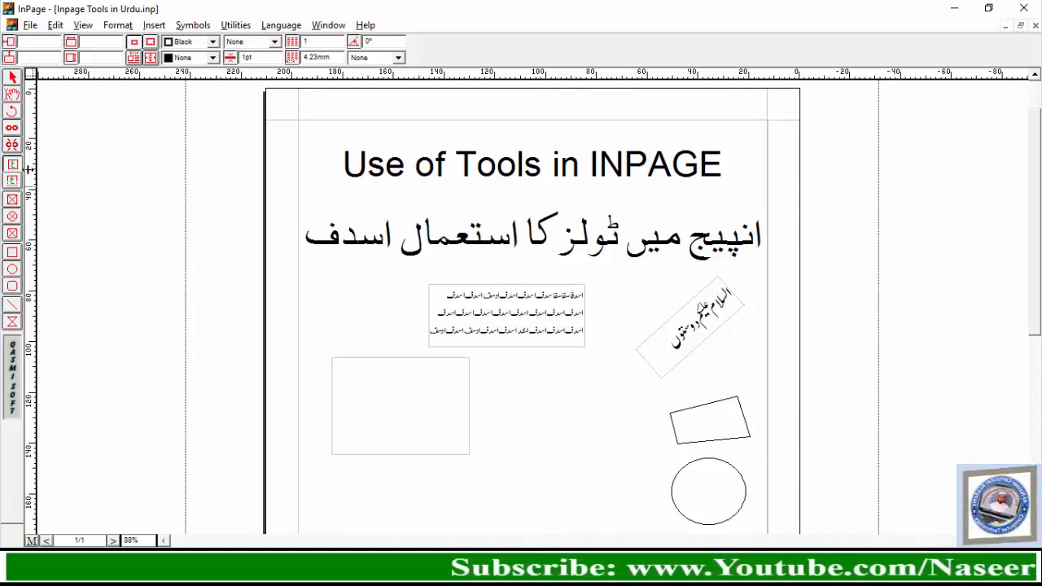
drag(624, 395, 518, 444)
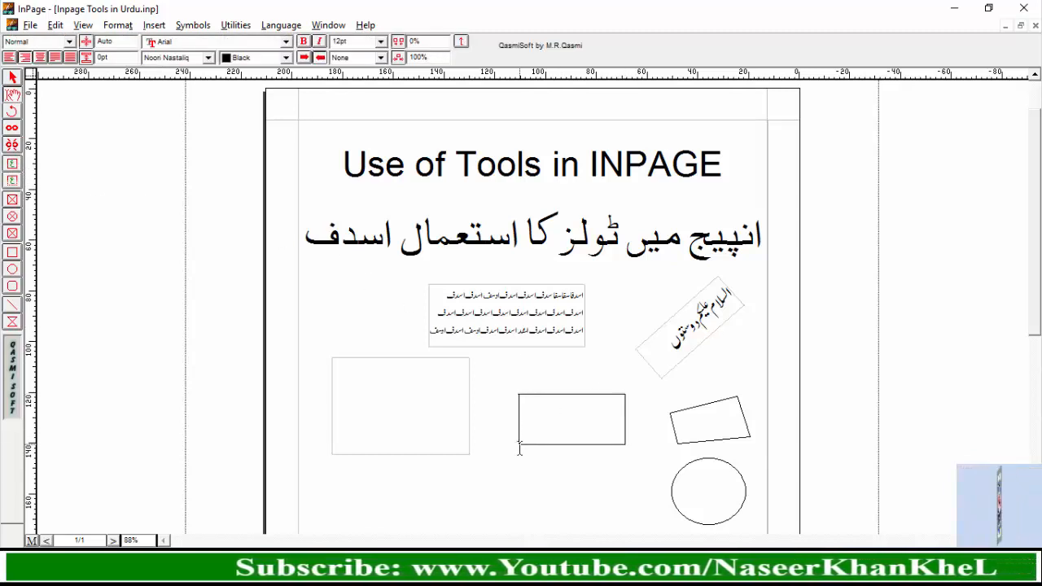
text(اسدفاسدفاسدف)
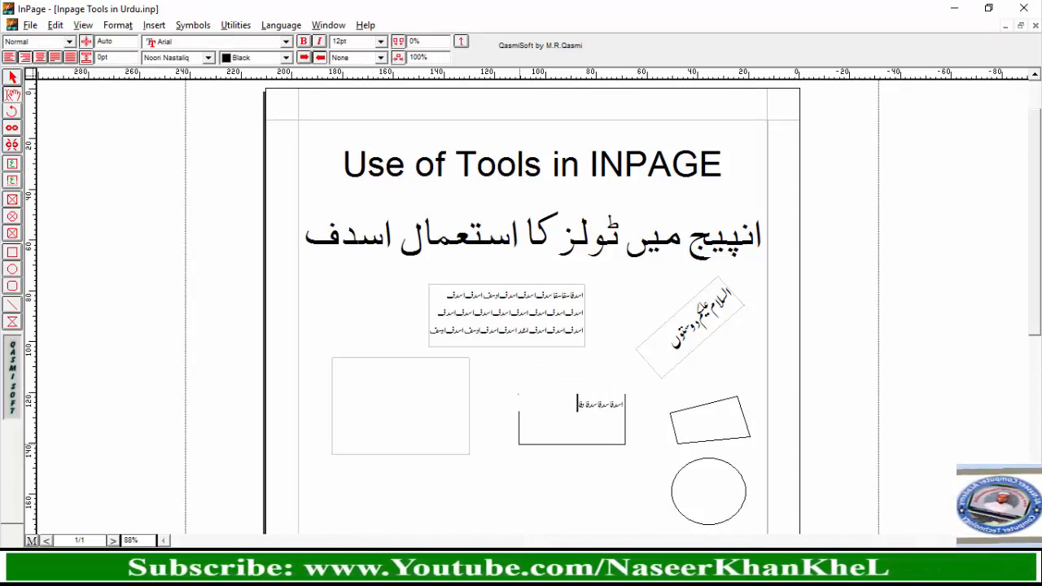
text(اسدفاسدف)
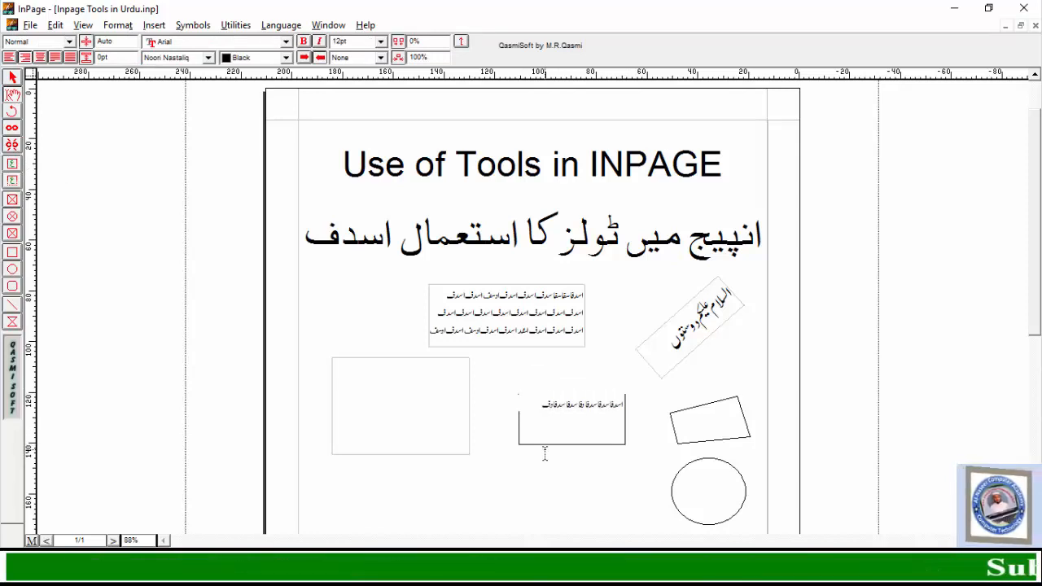
Step: Rotate the new text box to 45° and position it between the empty box and the four-sided shape
click(13, 78)
click(546, 407)
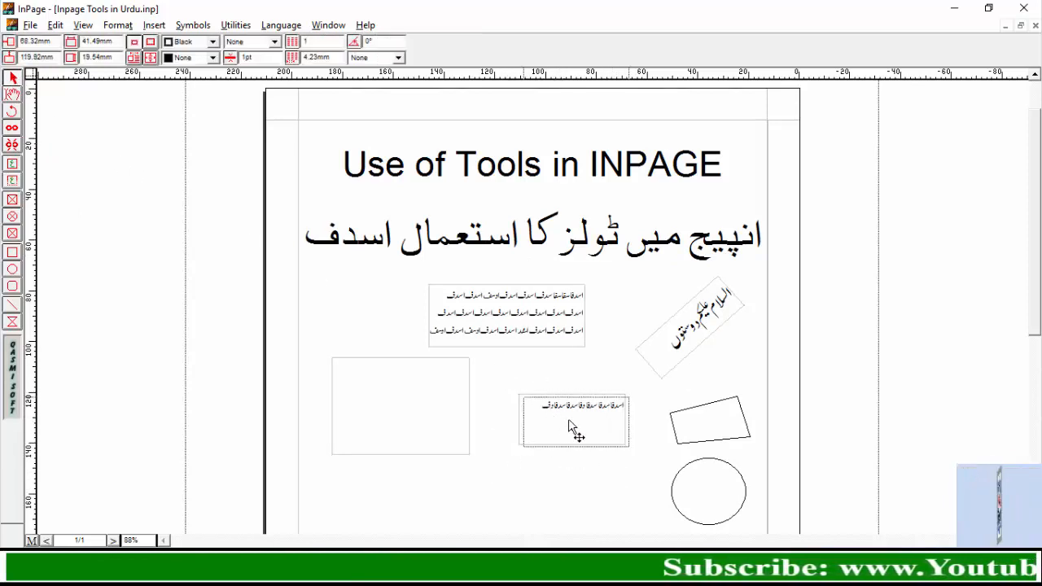
drag(557, 396, 557, 397)
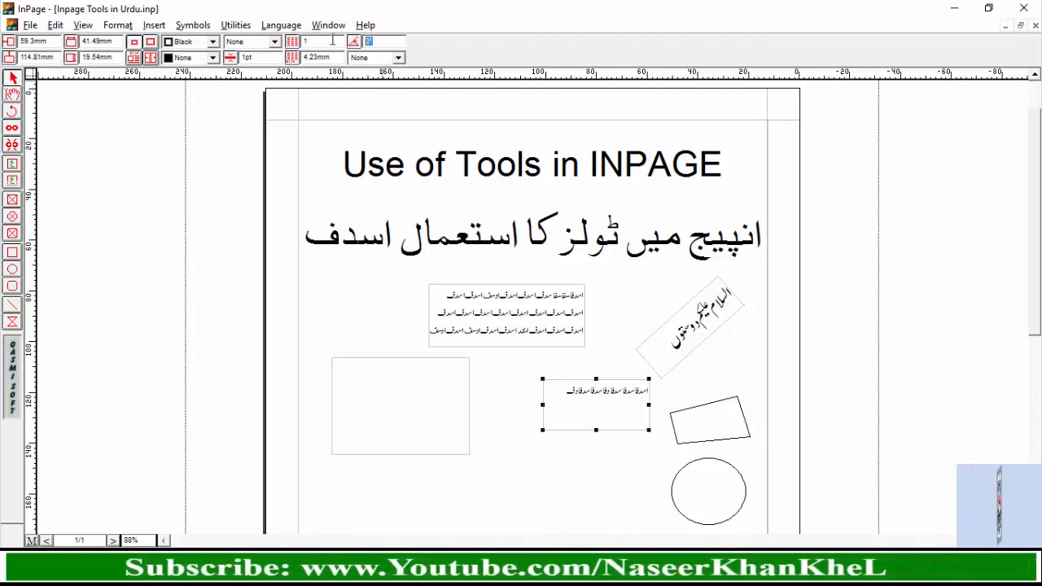
text(45)
key(Return)
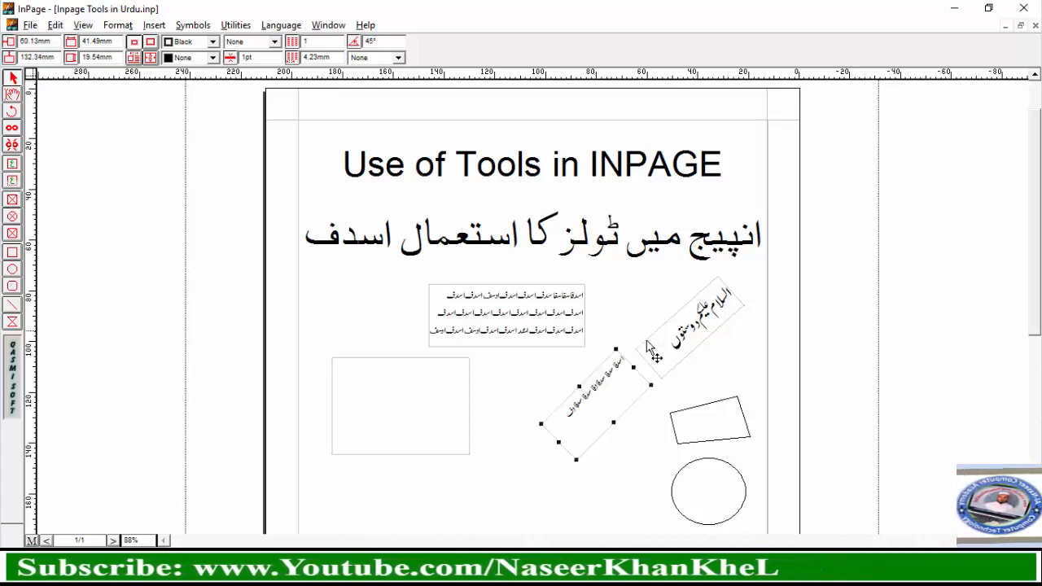
drag(613, 402, 592, 399)
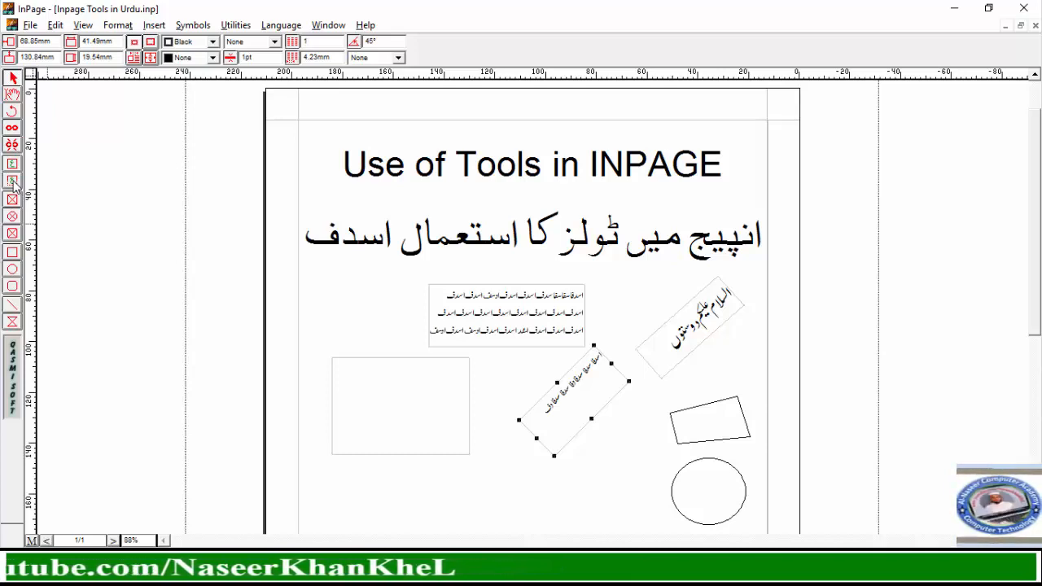
Step: Draw a single-line title text box about 69 mm wide below the empty box and fill it with sample Urdu text
click(178, 361)
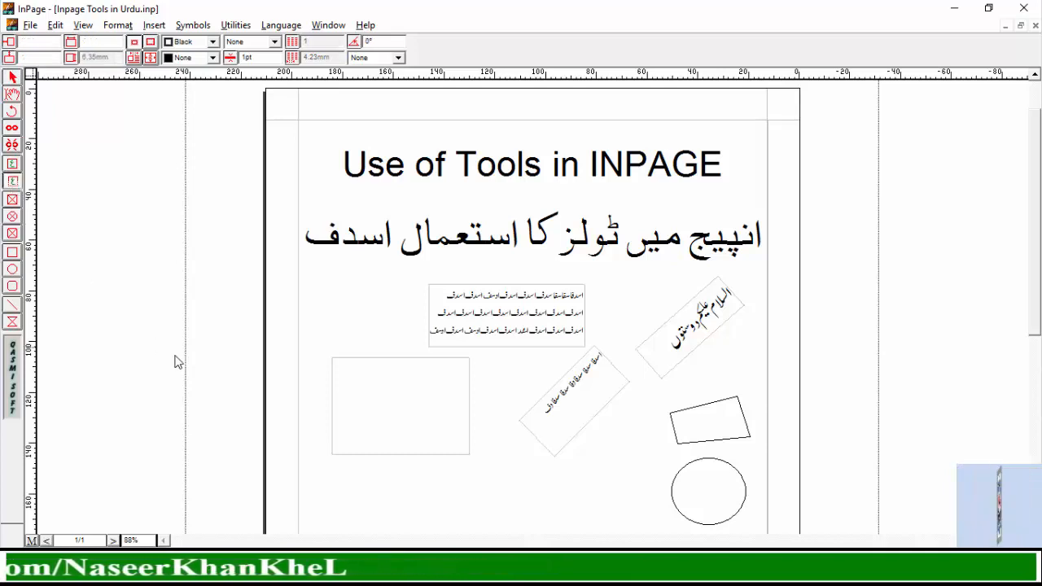
drag(515, 477, 339, 514)
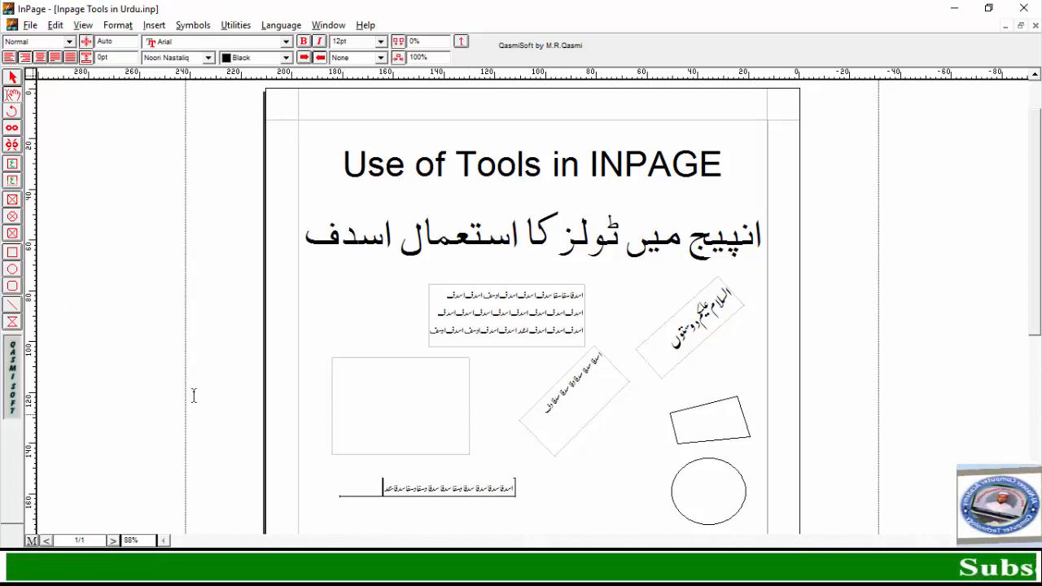
click(13, 79)
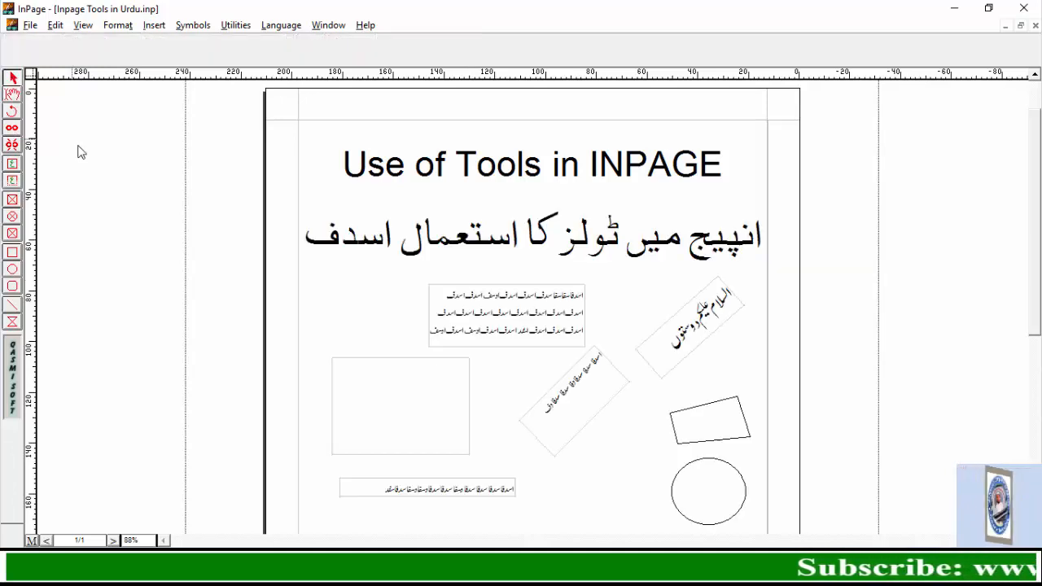
Step: Narrow the single-line text box and place it just below the three-line text box, overlapping the tilted box
click(403, 489)
drag(408, 489, 512, 469)
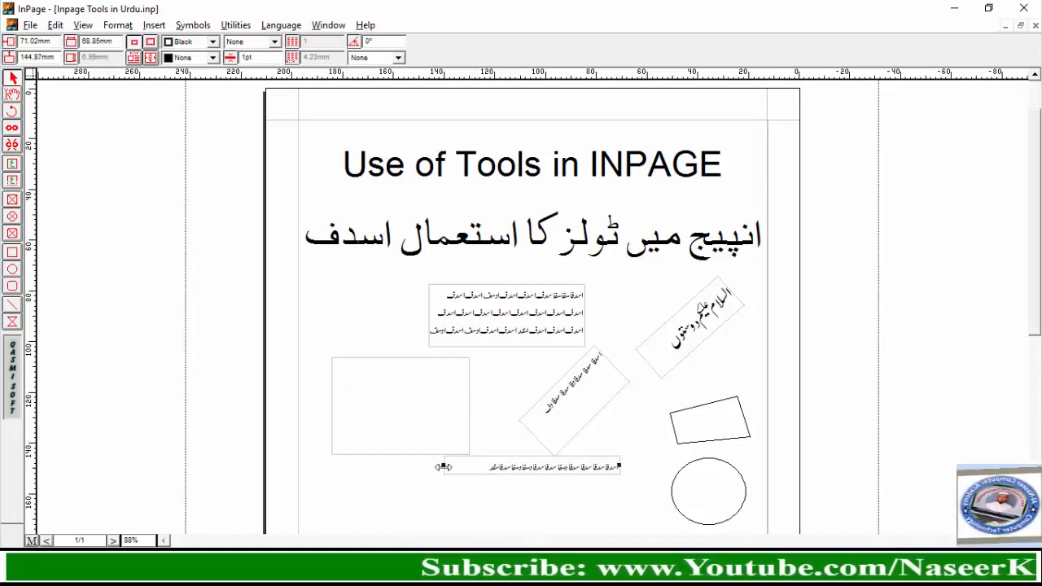
drag(444, 467, 501, 365)
click(476, 388)
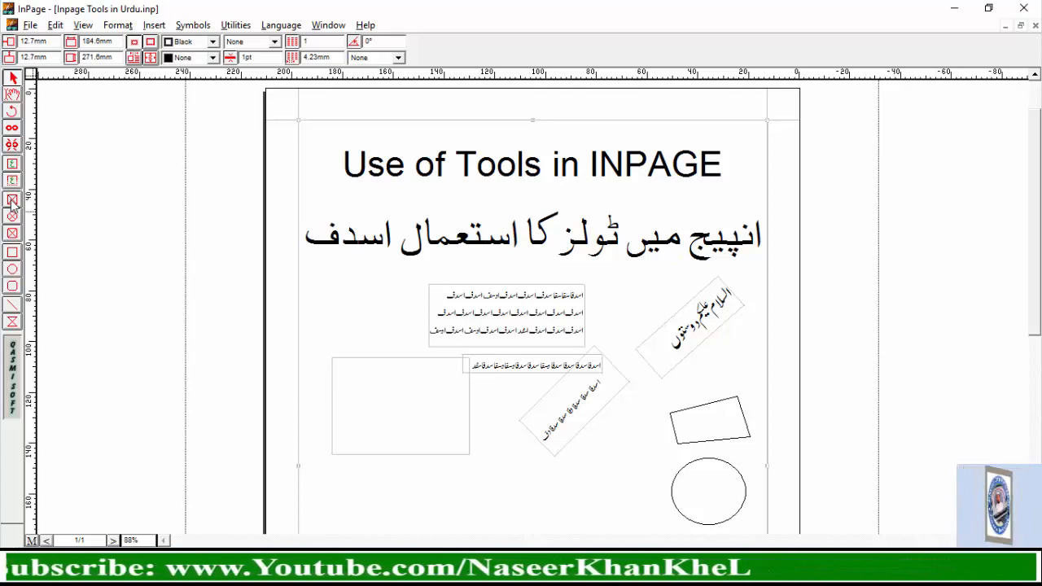
Step: Draw a rectangular picture box beside the three-line text box and import 1.jpg from the IDCards folder into it
click(12, 202)
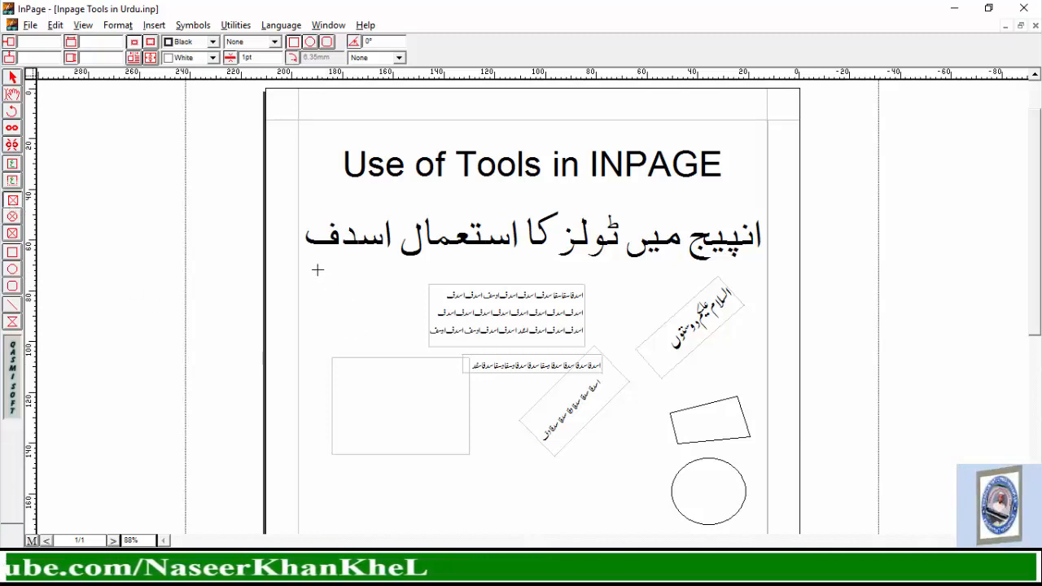
drag(310, 262, 411, 344)
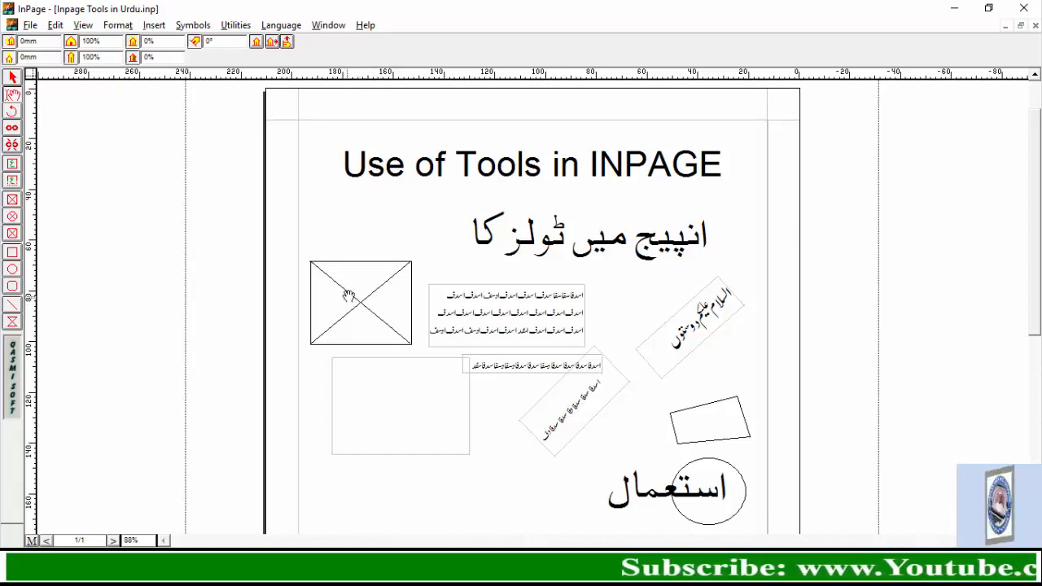
double_click(359, 301)
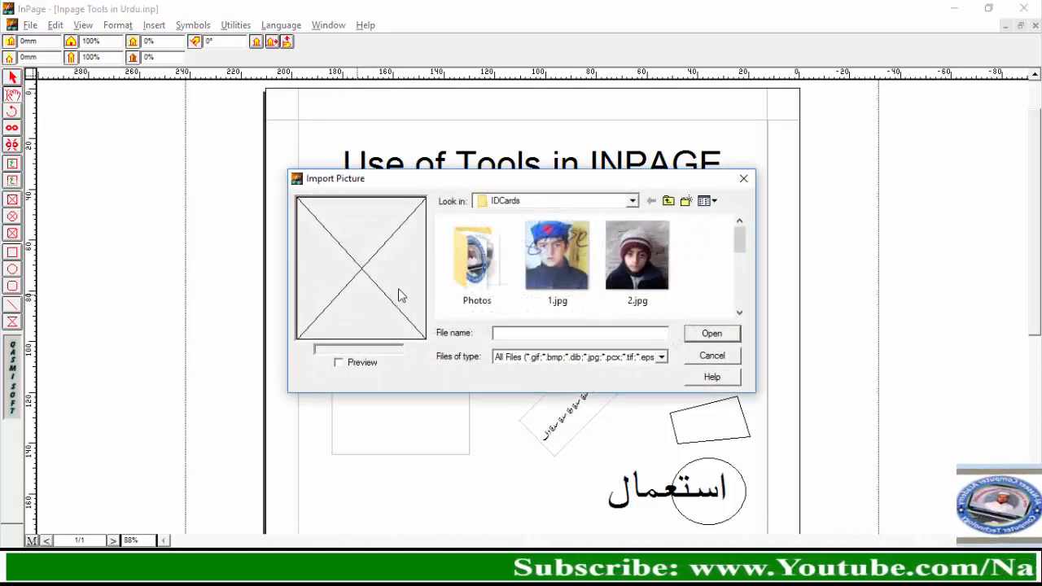
click(547, 271)
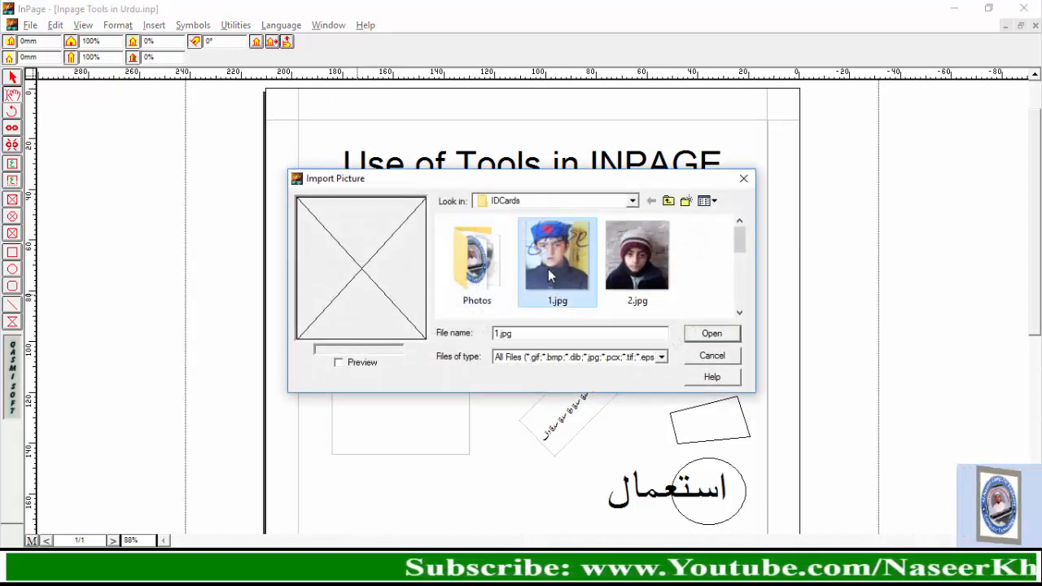
click(712, 334)
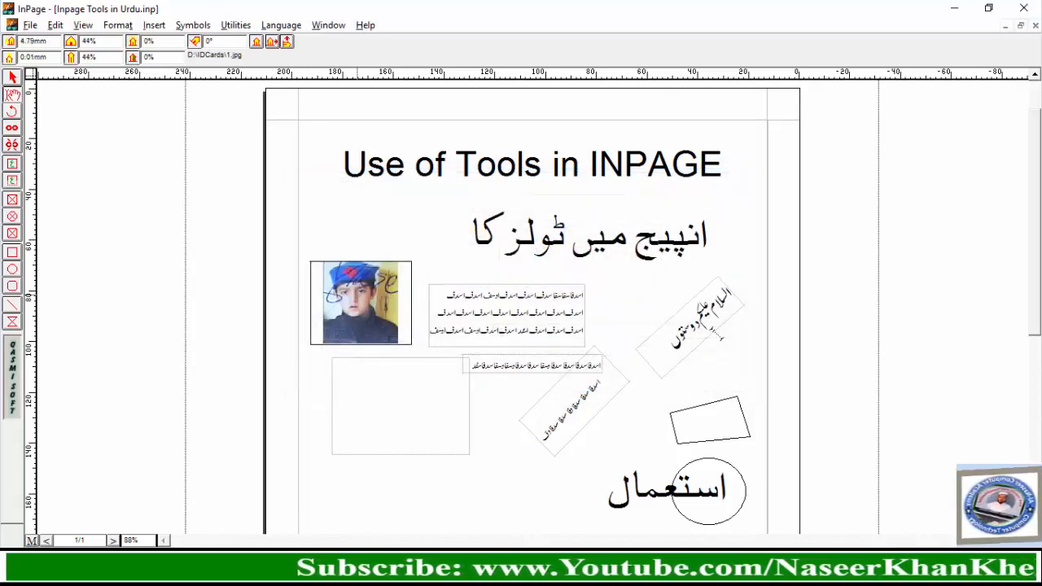
Step: Shift the imported picture inside its frame to the frame's left edge
mouse_move(364, 319)
mouse_down()
mouse_move(342, 318)
mouse_move(350, 319)
mouse_up()
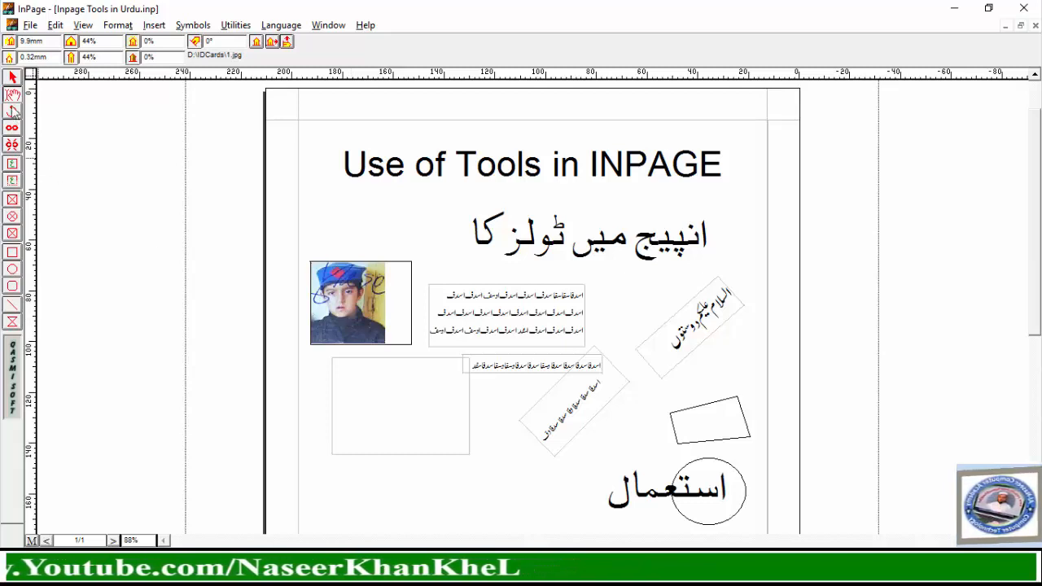
click(12, 77)
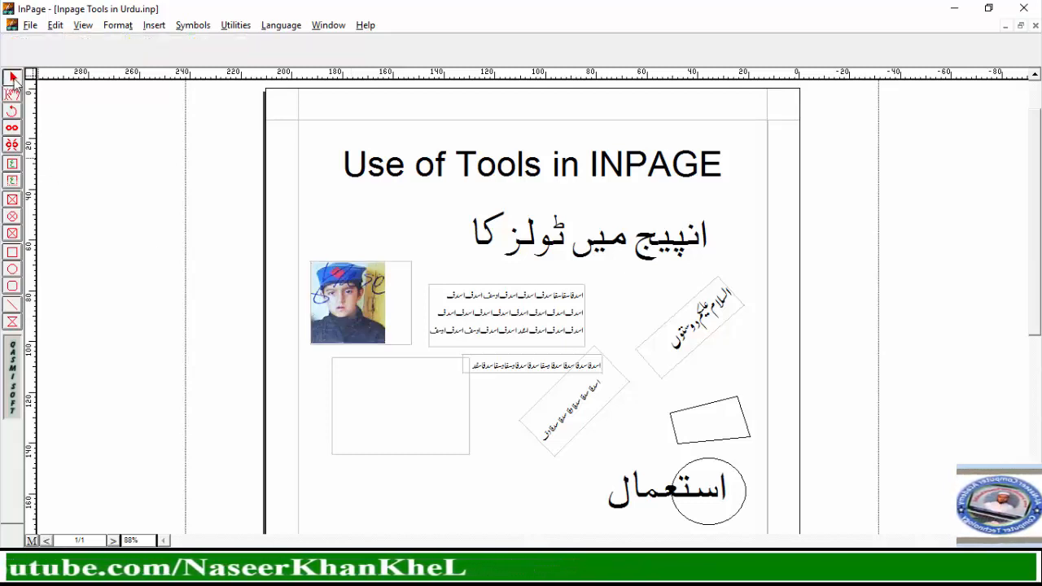
Step: Narrow the first picture box to about 29 mm wide and shift its picture to fill the frame
click(398, 319)
drag(409, 302, 385, 302)
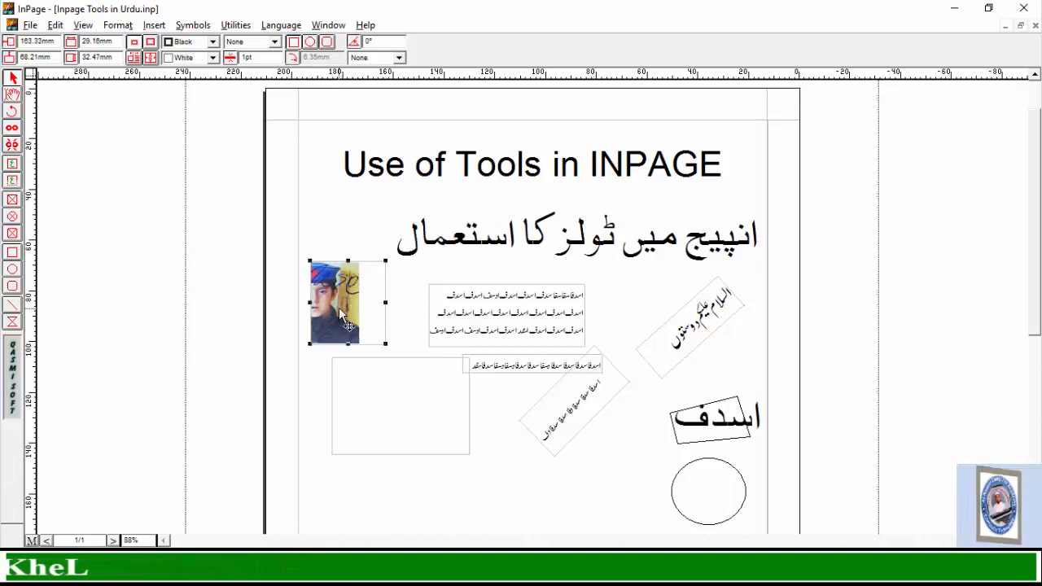
click(14, 95)
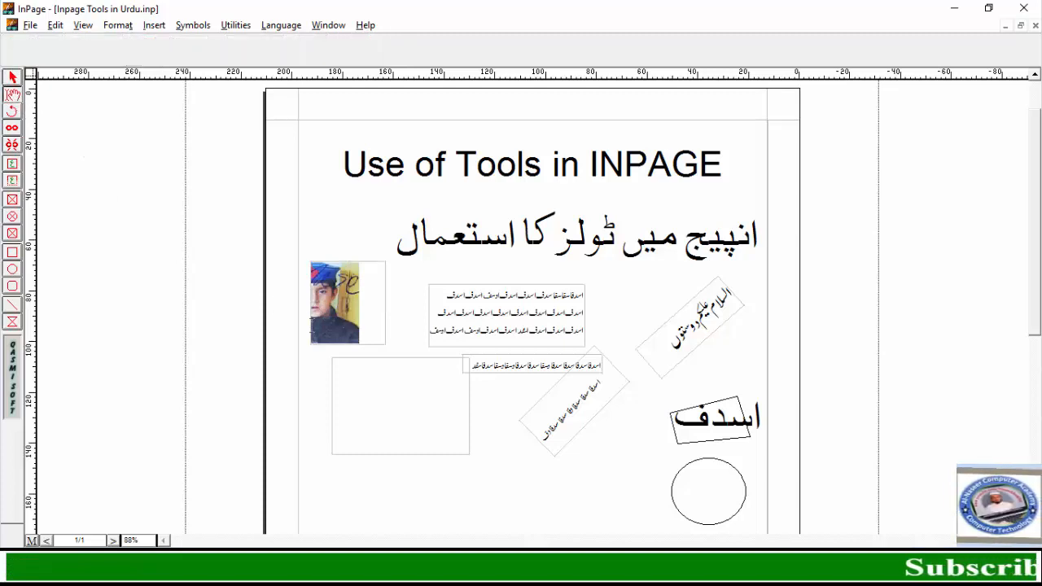
drag(336, 314, 361, 313)
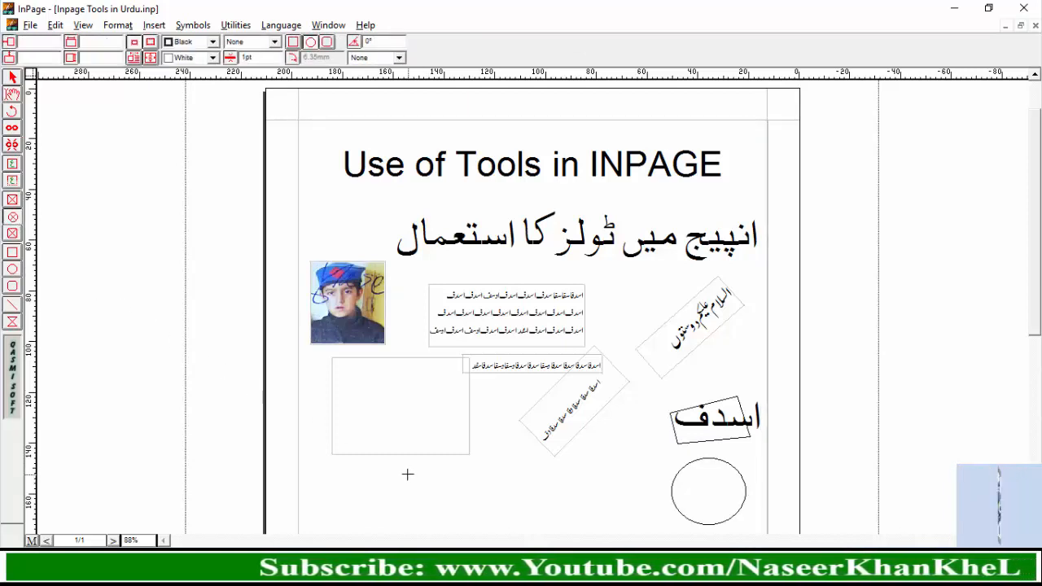
Step: Draw an elliptical picture box about 42 by 39 mm below the first picture and import 2.jpg into it
mouse_move(351, 394)
mouse_down()
mouse_move(391, 447)
mouse_move(460, 494)
mouse_up()
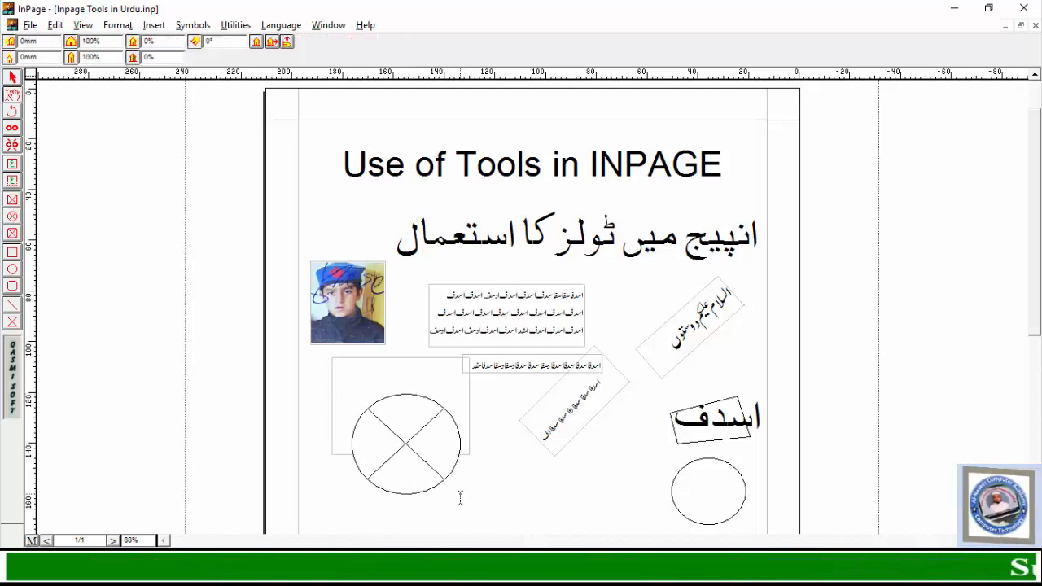
double_click(407, 444)
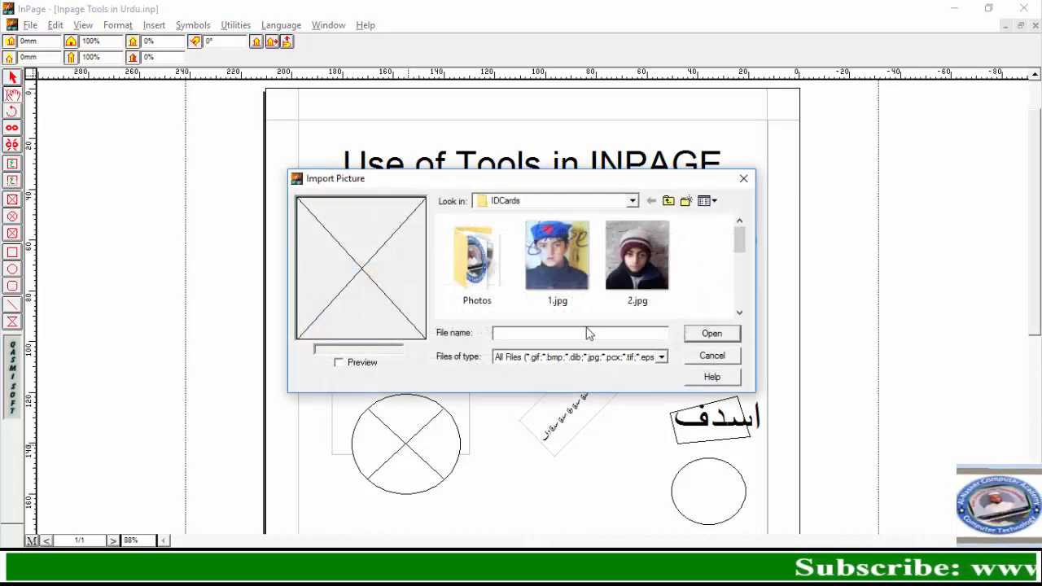
click(629, 261)
click(712, 333)
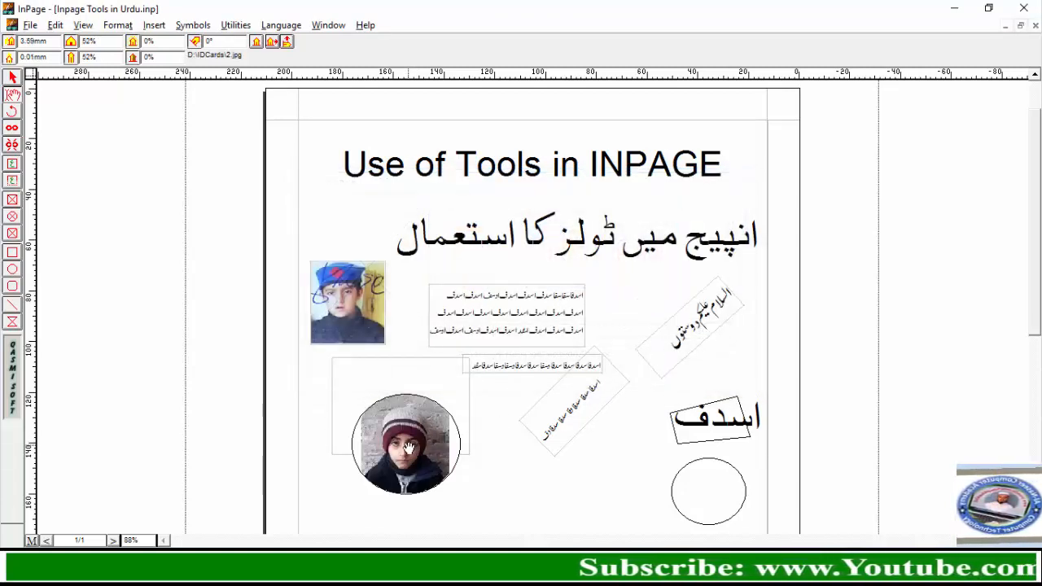
Step: Scale the picture in the elliptical box to 77% in both directions and reposition it inside the frame
mouse_move(408, 447)
mouse_down()
mouse_move(408, 437)
mouse_move(393, 446)
mouse_move(410, 440)
mouse_up()
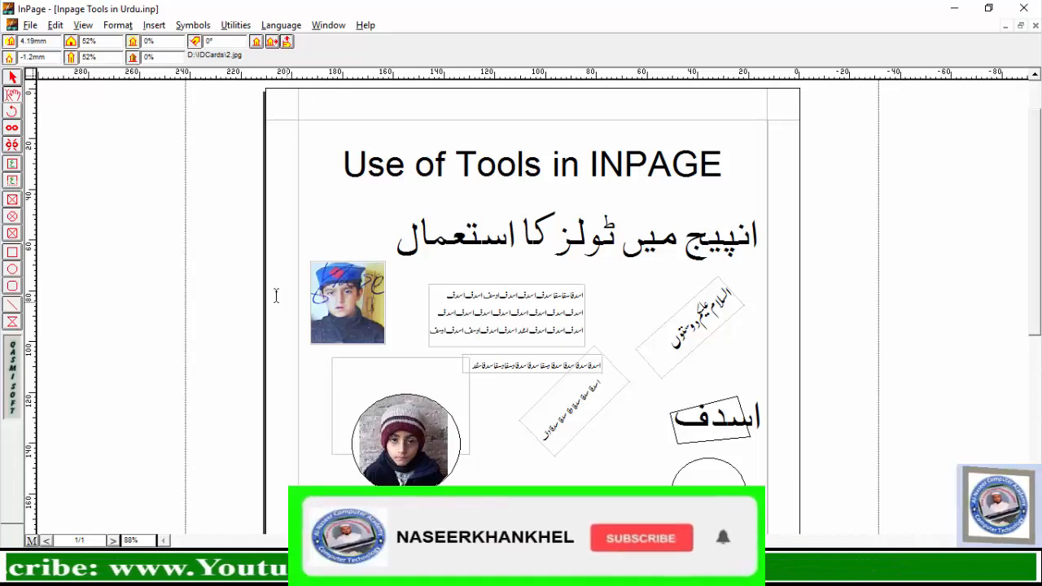
drag(105, 42, 81, 41)
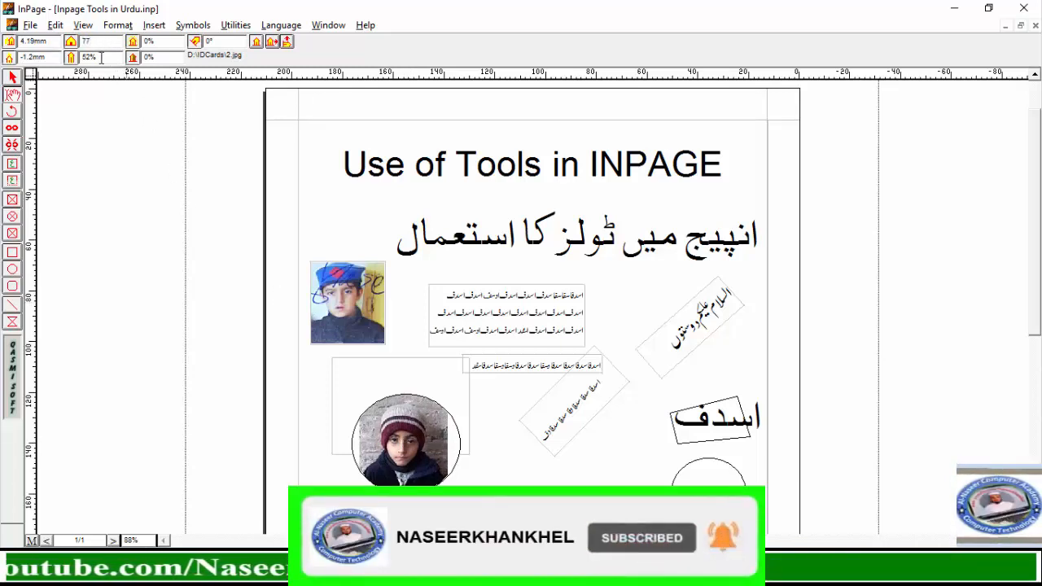
text(77)
key(Return)
drag(105, 57, 81, 57)
text(77)
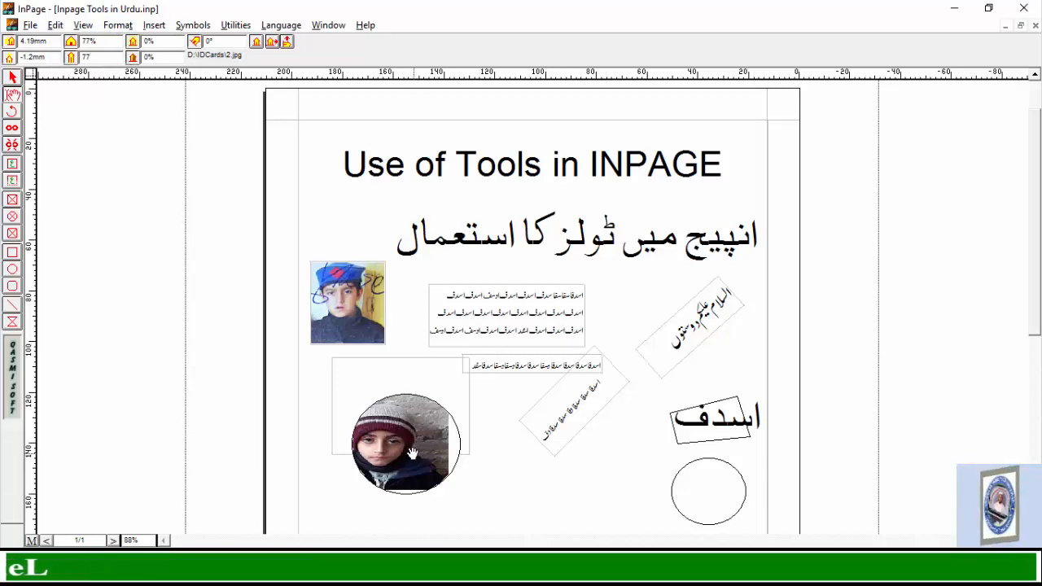
drag(400, 450, 415, 451)
click(453, 516)
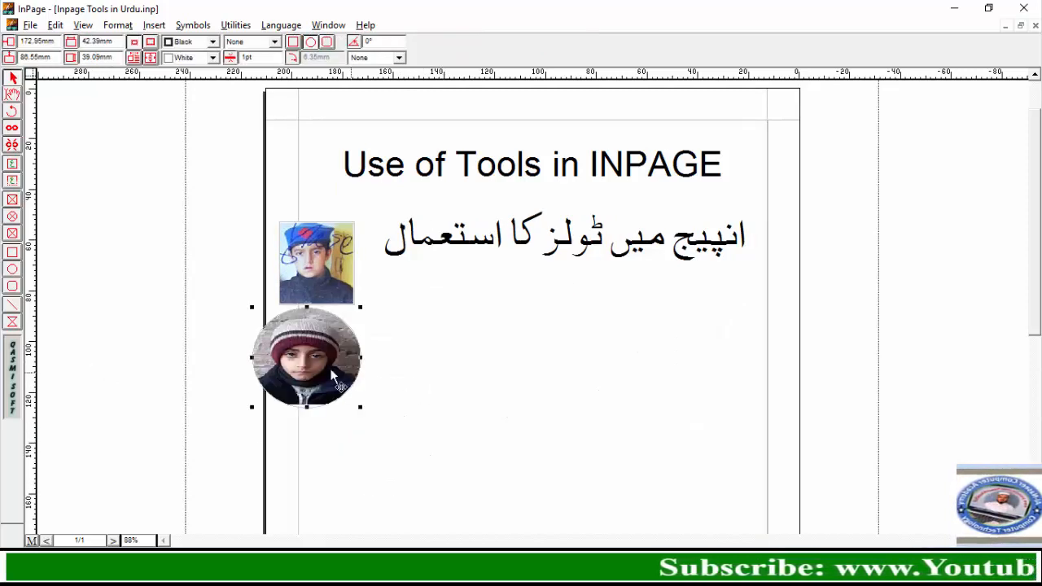
Step: Draw a rounded-corner picture box about 45 mm high in the middle of the page and import 4.jpg into it
click(13, 234)
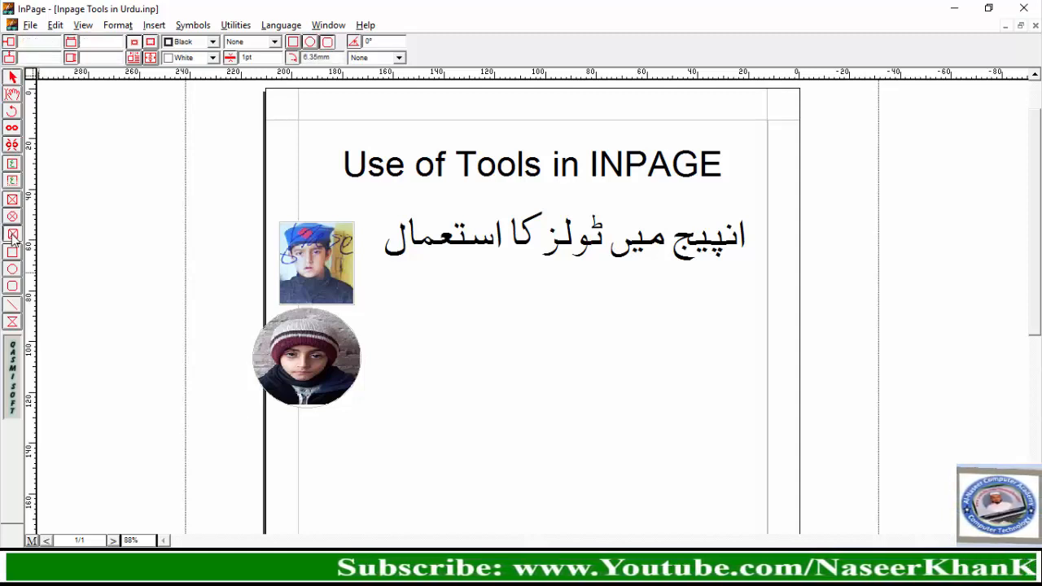
drag(487, 334, 651, 446)
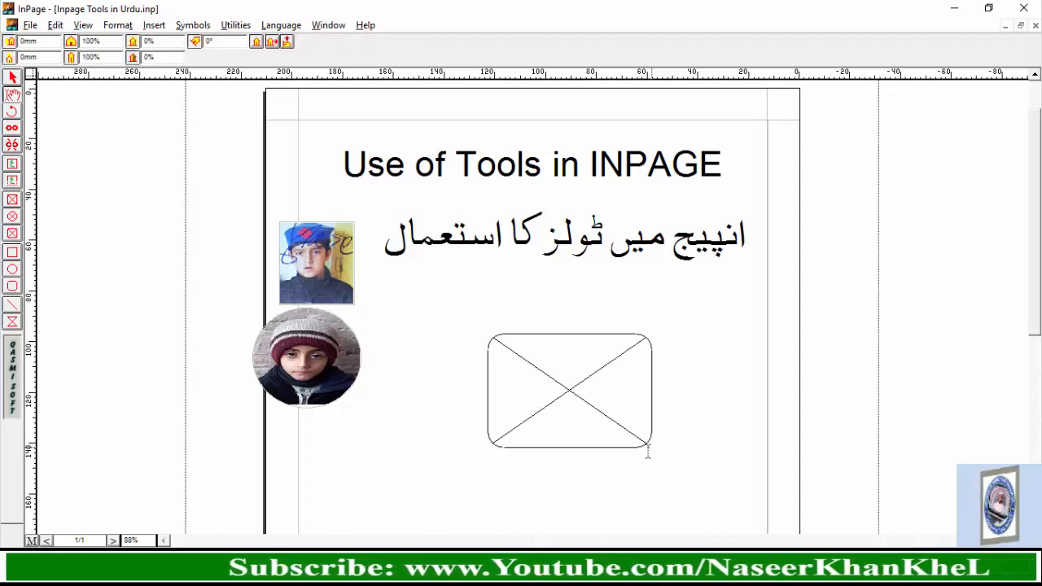
double_click(565, 395)
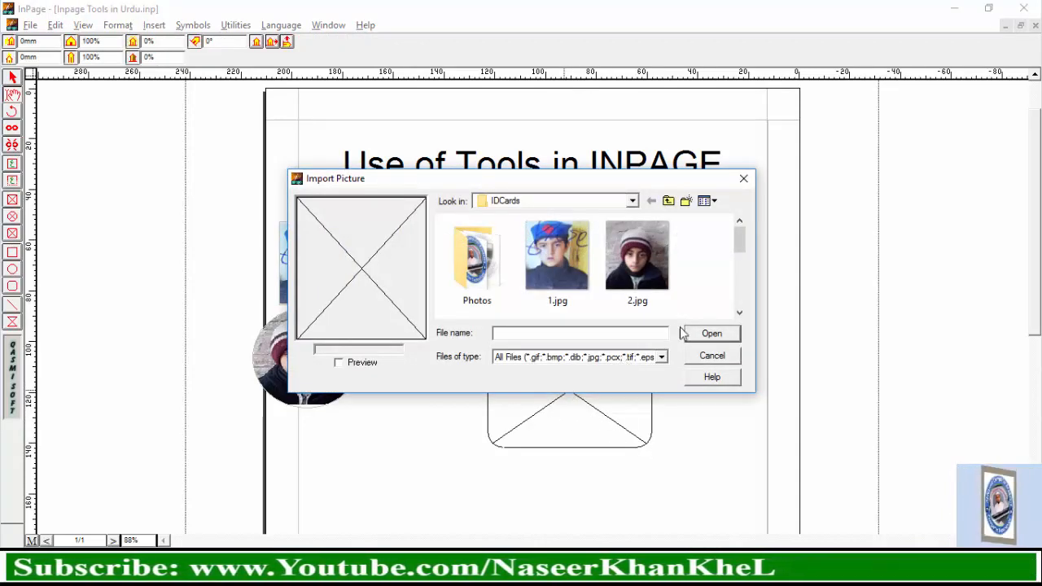
click(738, 313)
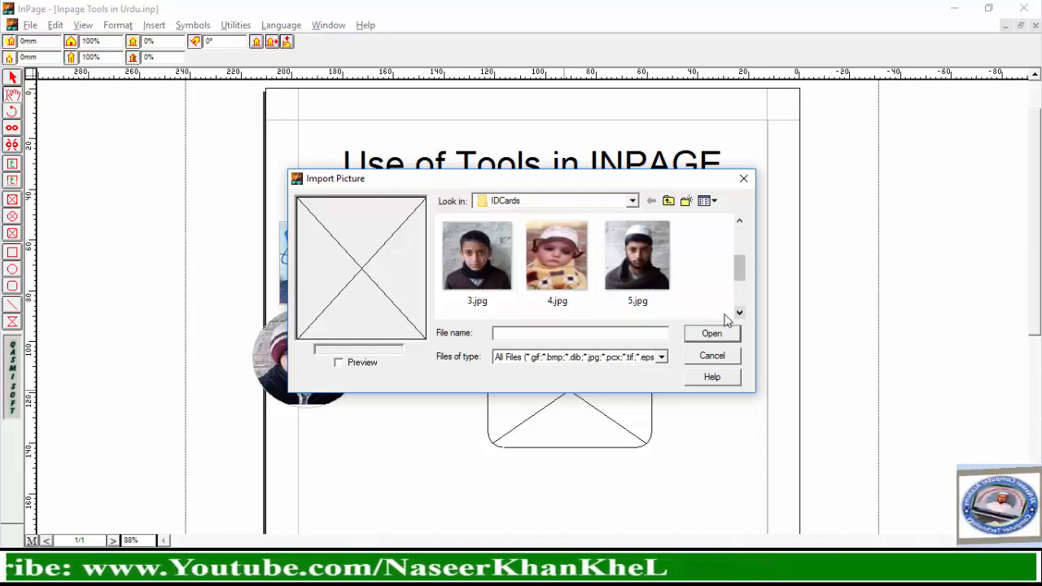
click(559, 270)
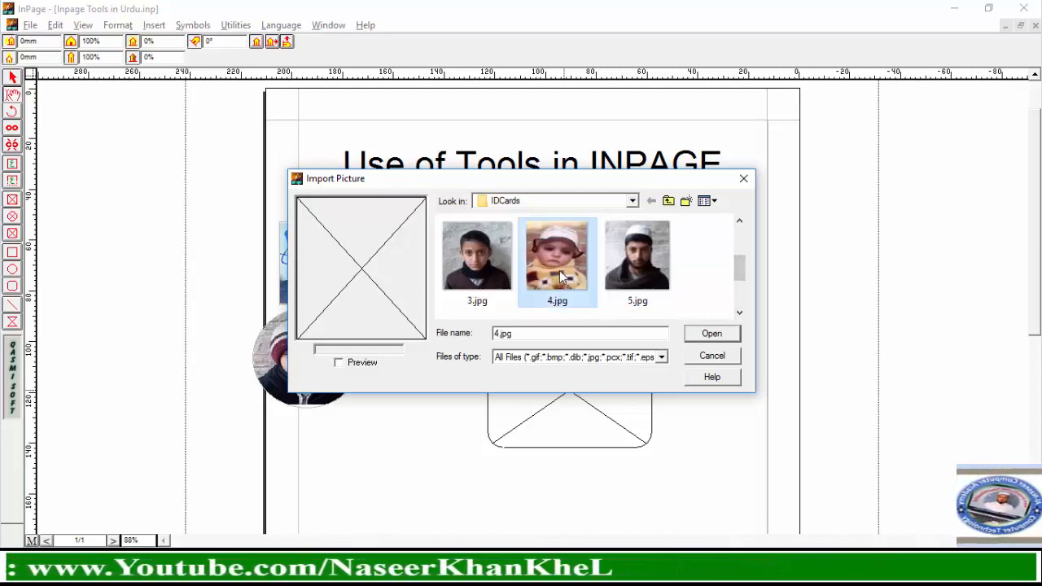
click(713, 336)
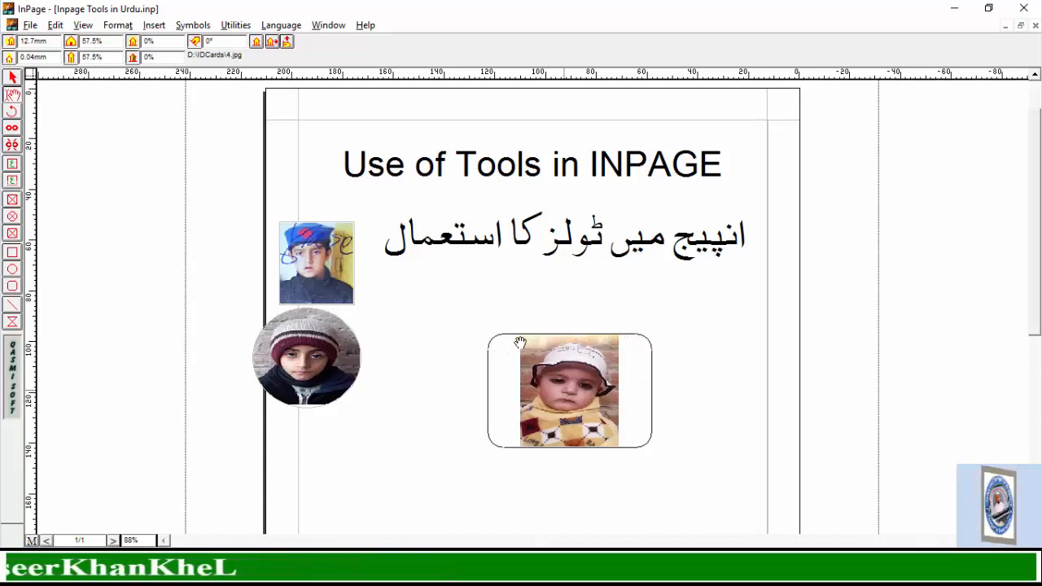
Step: Narrow the rounded picture box to about 44.5 mm wide and shift its picture to the frame's right edge
click(13, 79)
click(606, 400)
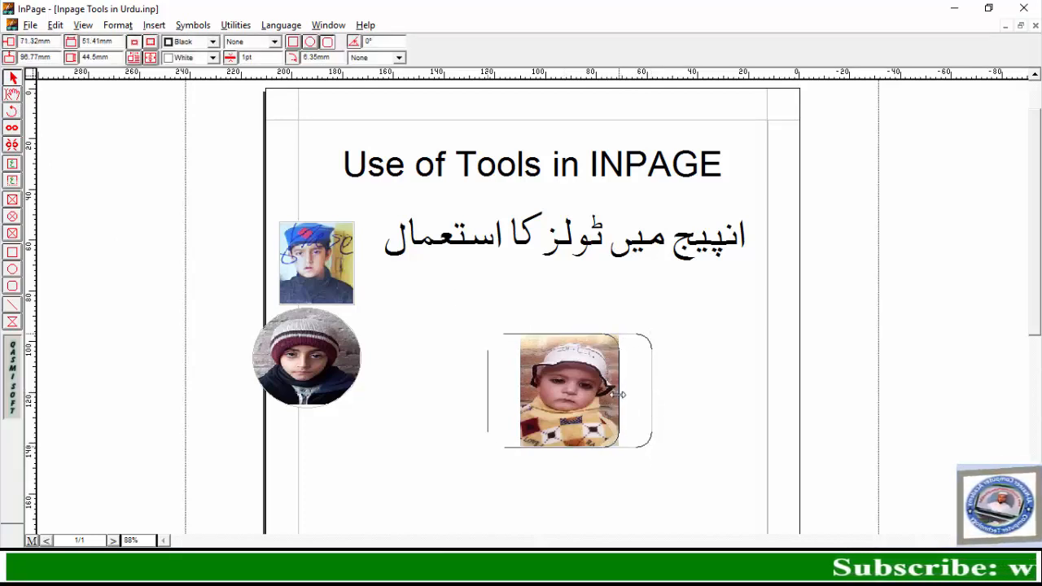
drag(618, 394, 601, 389)
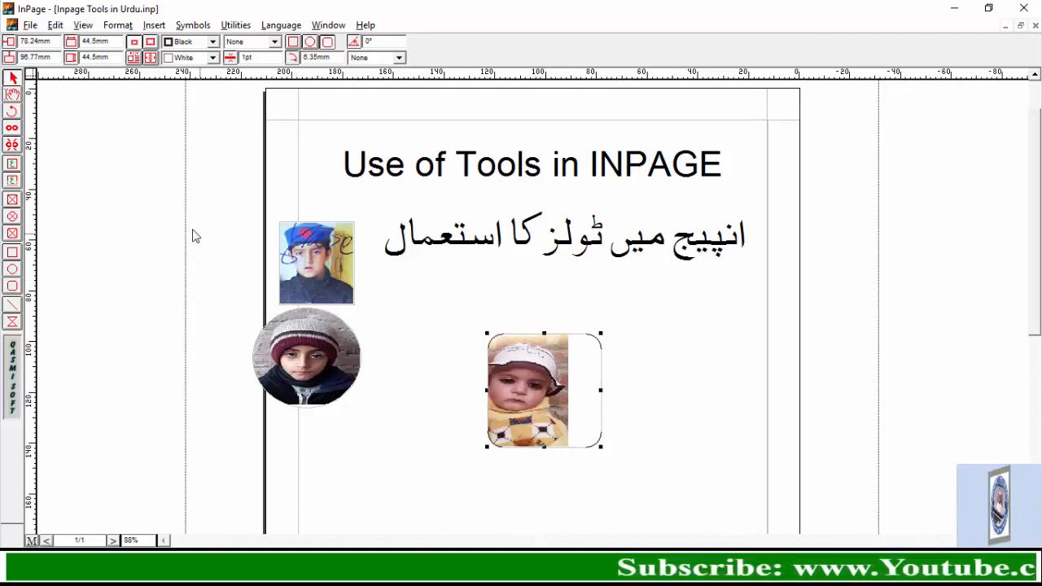
click(13, 96)
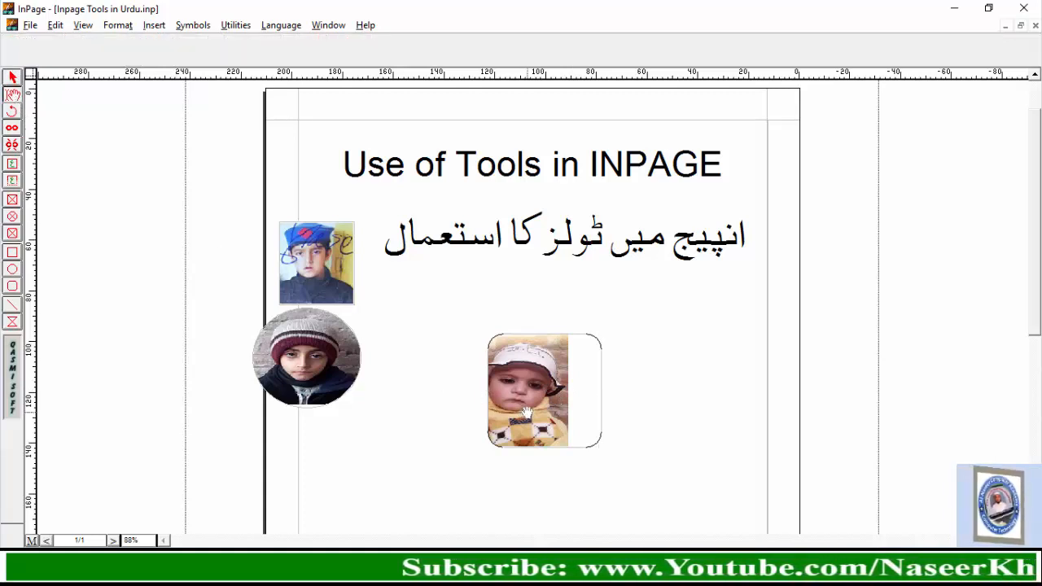
drag(527, 412, 558, 408)
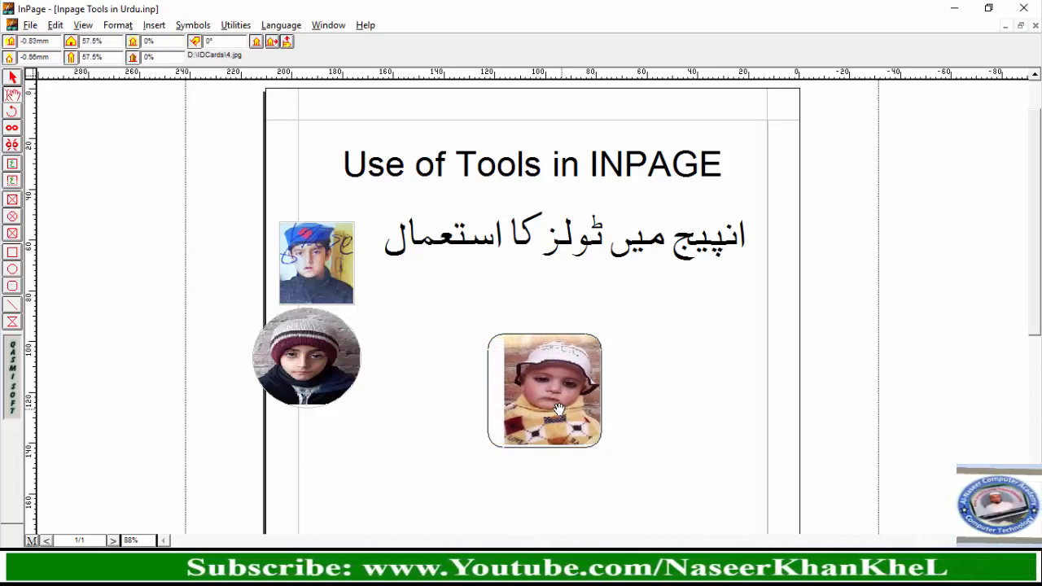
Step: Pull in the left edge of the rounded picture box to meet the picture's left edge
click(13, 79)
click(218, 255)
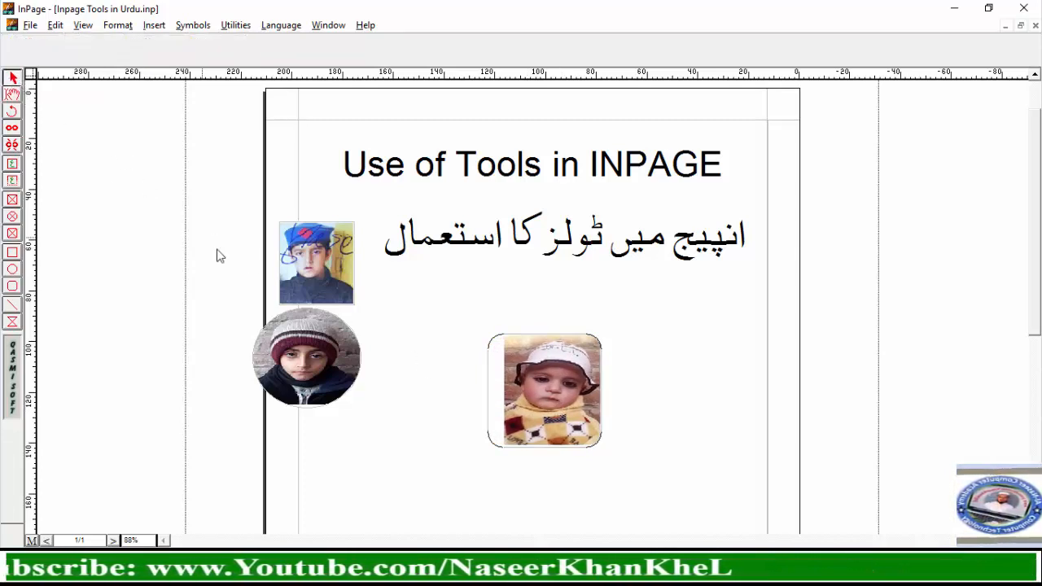
click(514, 396)
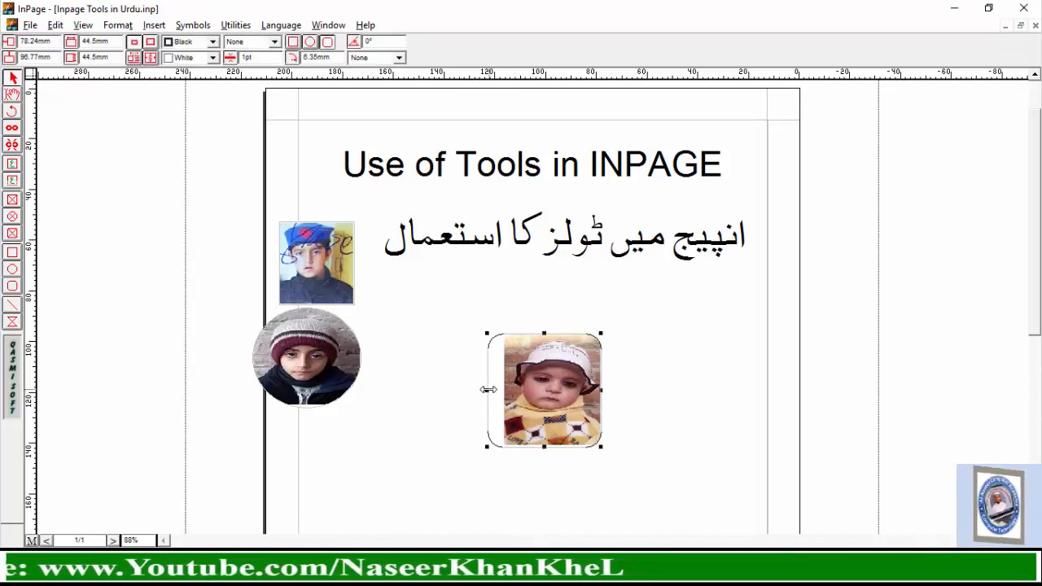
drag(488, 390, 503, 390)
click(458, 426)
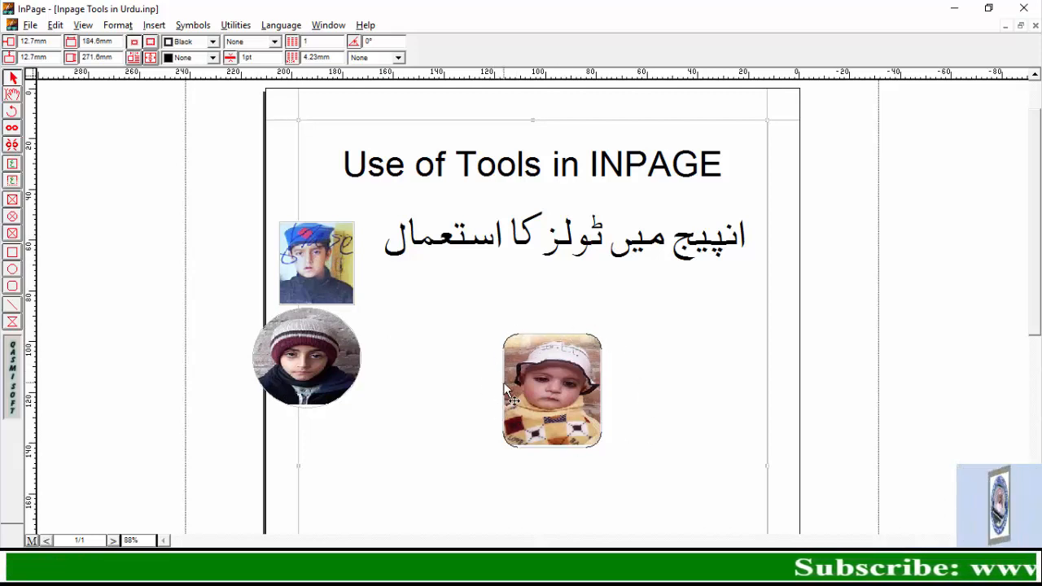
Step: Draw overlapping rectangles below the elliptical picture, the largest about 48 by 27 mm
click(12, 253)
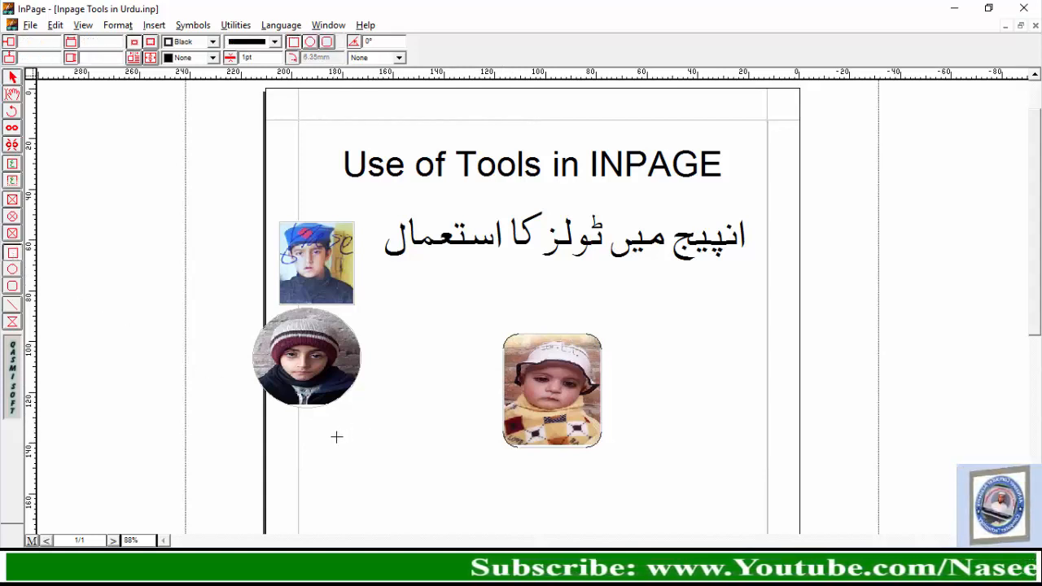
drag(328, 429, 450, 496)
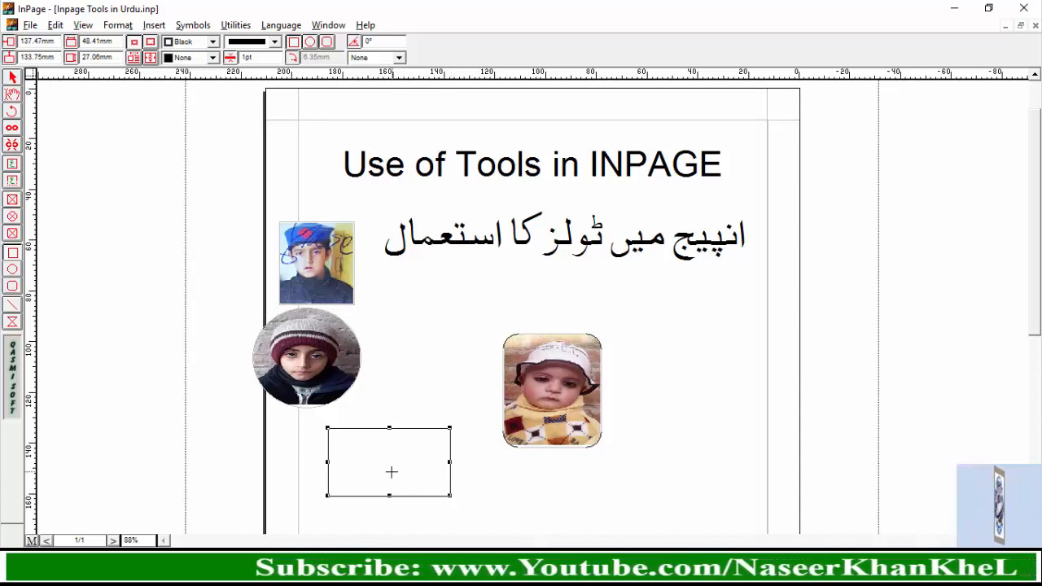
drag(356, 453, 432, 508)
drag(375, 409, 440, 469)
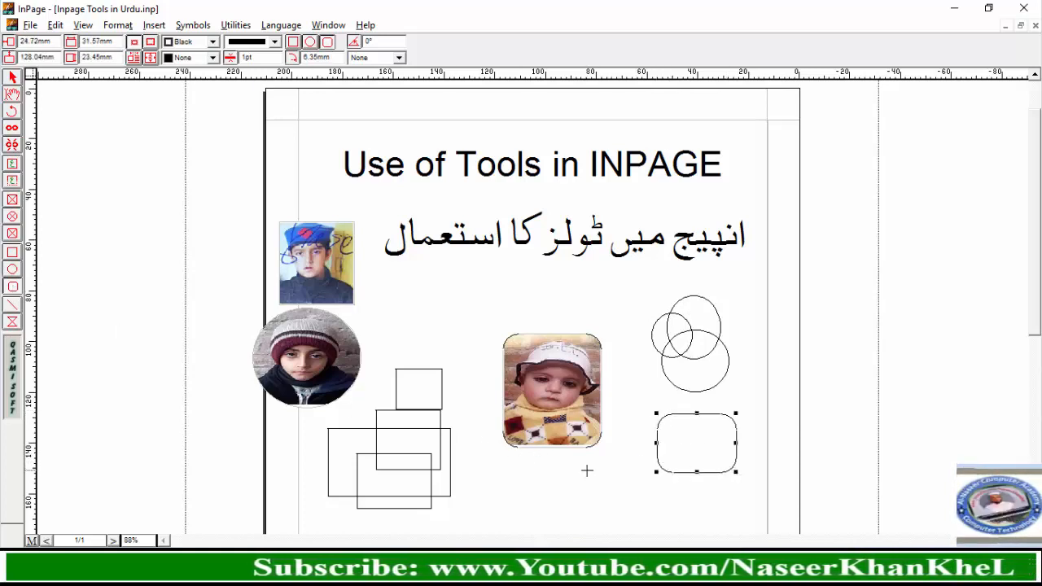
Step: Draw two rounded rectangles side by side below the rounded picture box, the narrower one about 16 by 22 mm
drag(652, 527, 652, 527)
drag(509, 474, 550, 528)
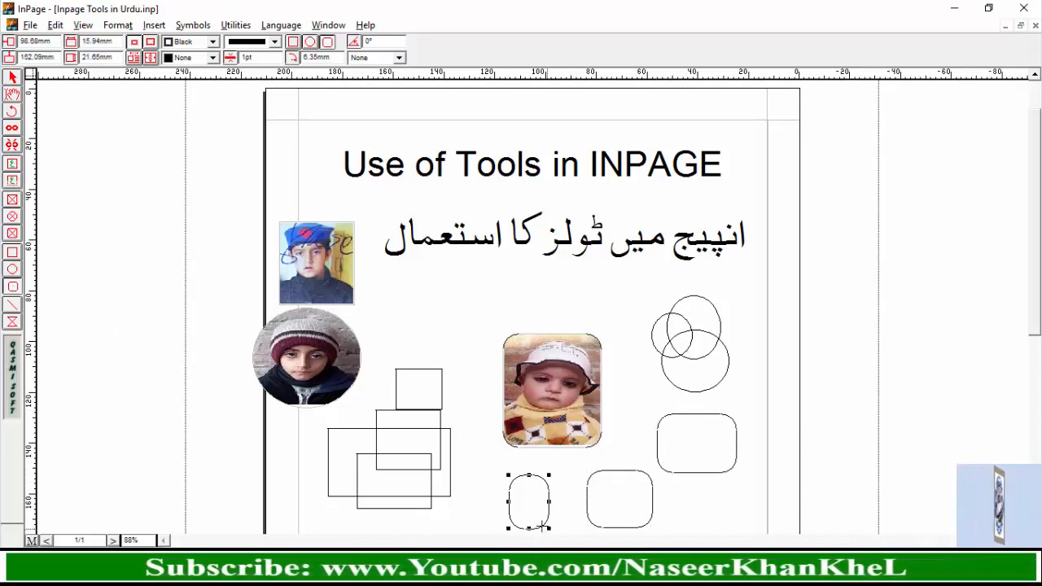
Step: Draw a horizontal line about 57 mm long under the Urdu heading and cross it with three short vertical lines
click(12, 304)
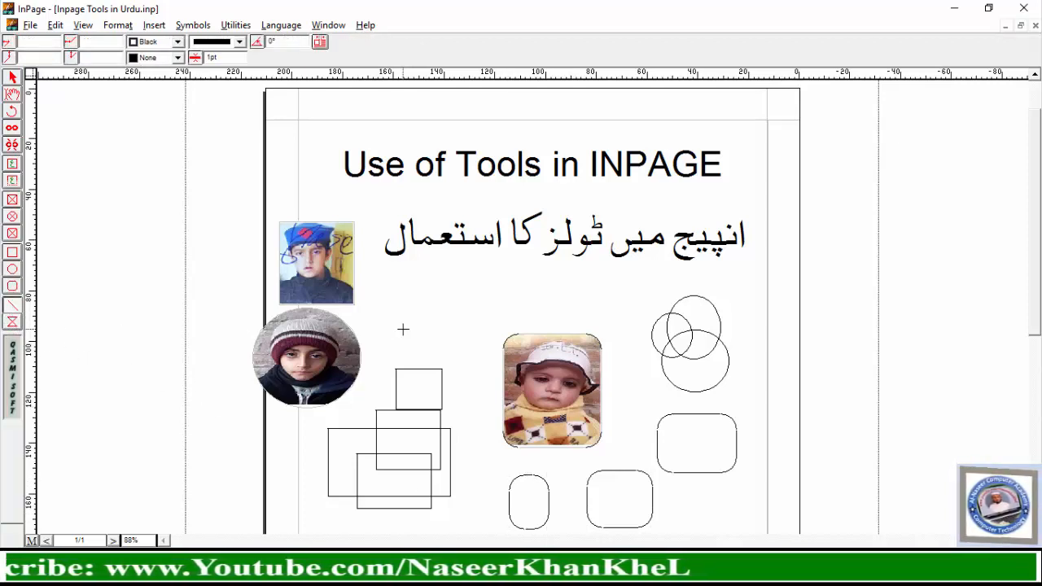
drag(412, 290, 558, 289)
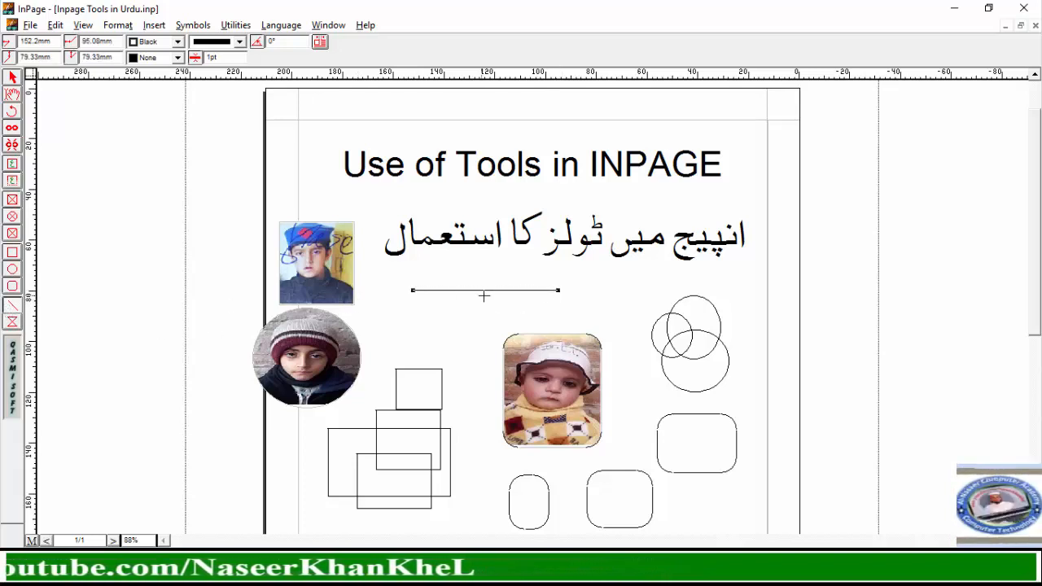
drag(469, 275, 468, 339)
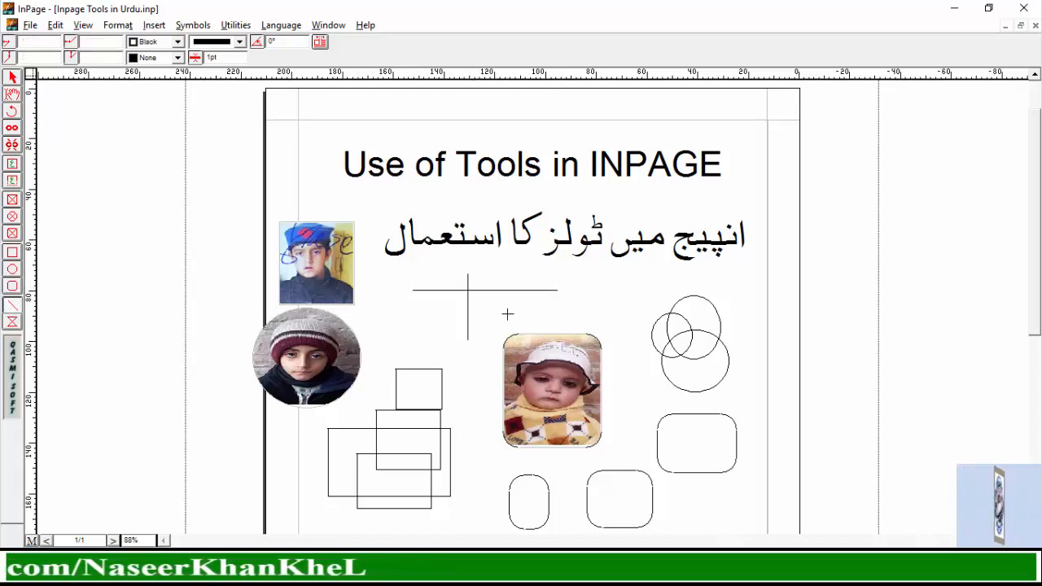
drag(495, 267, 496, 330)
drag(528, 262, 528, 318)
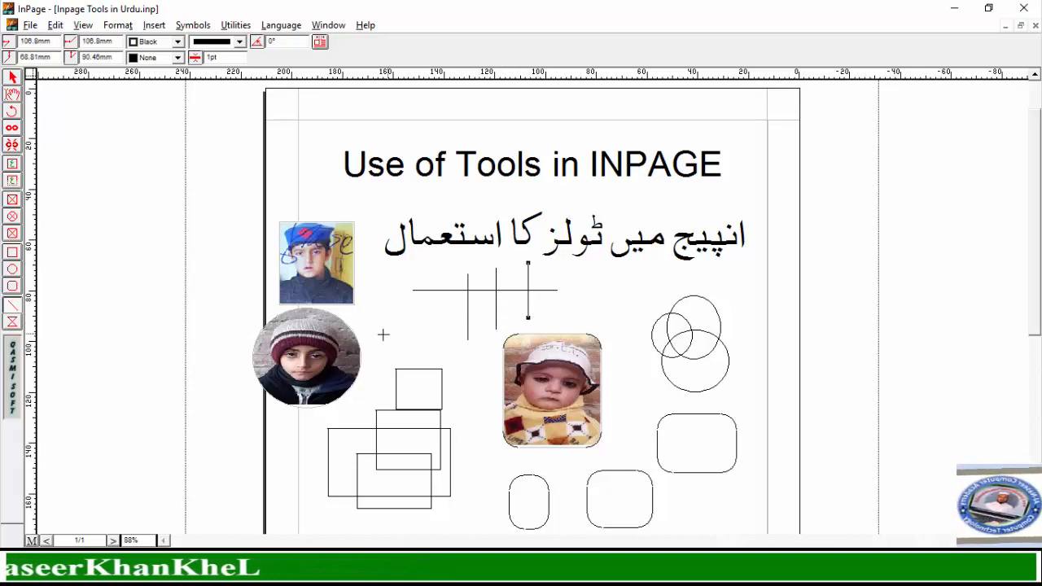
Step: Draw a polygon box about 52 by 23 mm in the empty space below the overlapping rectangles
click(13, 323)
scroll(222, 440, down, 3)
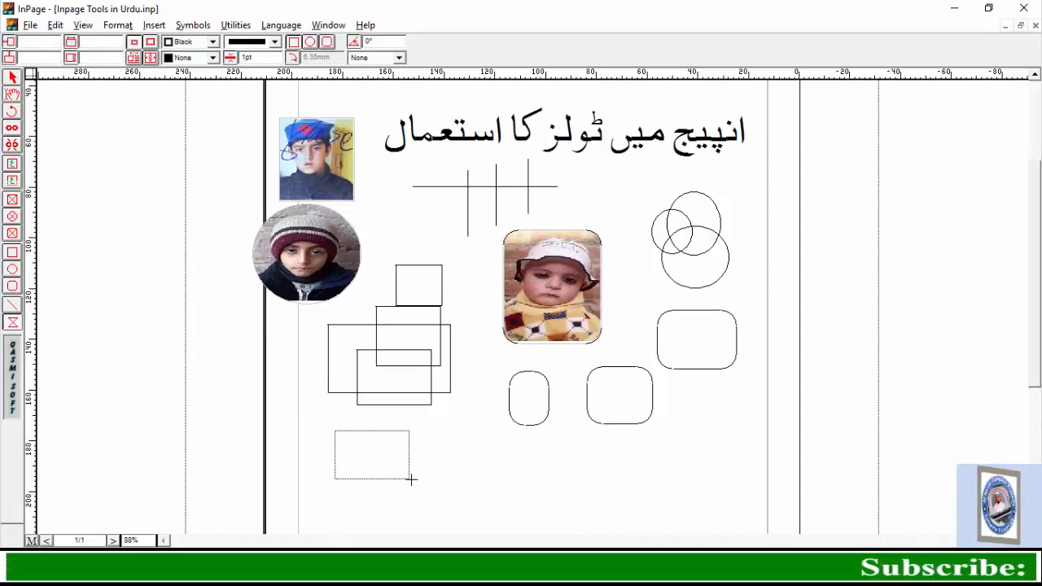
drag(410, 480, 467, 489)
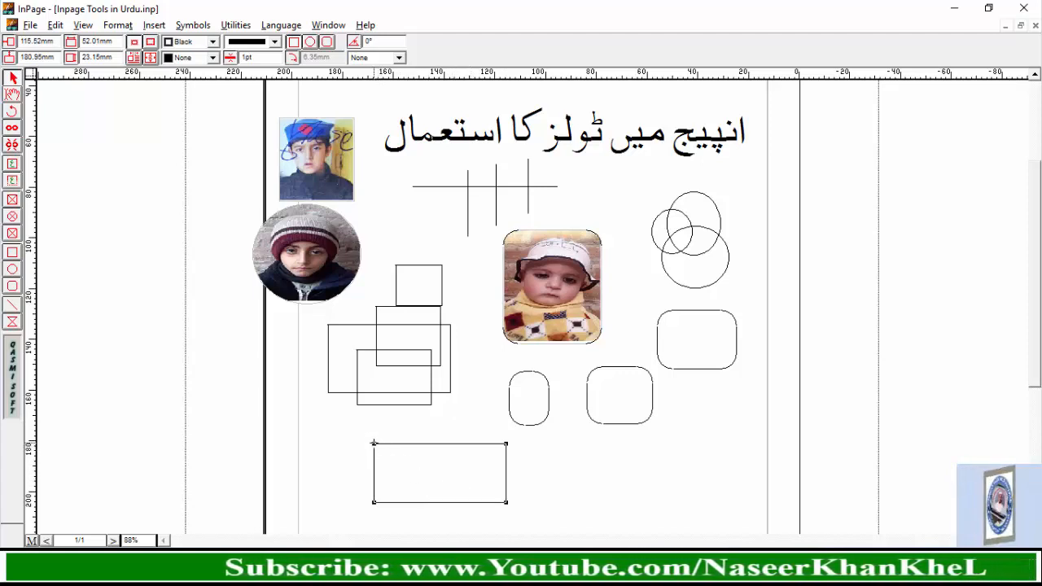
Step: Reshape the polygon box below the overlapping rectangles into a wide ribbon by pulling its corners outward and notching both short ends inward
drag(360, 445, 351, 450)
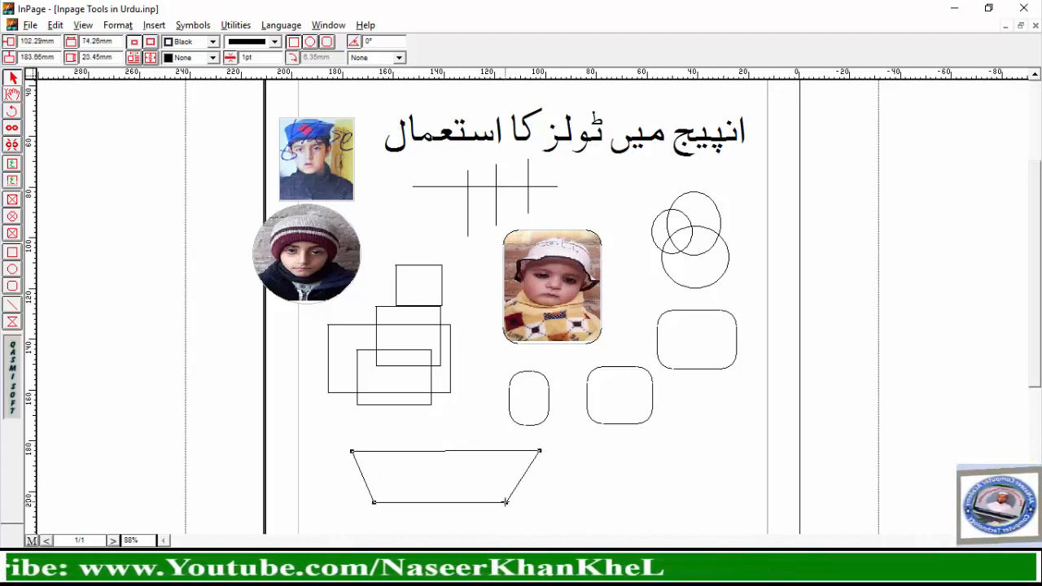
drag(505, 502, 553, 516)
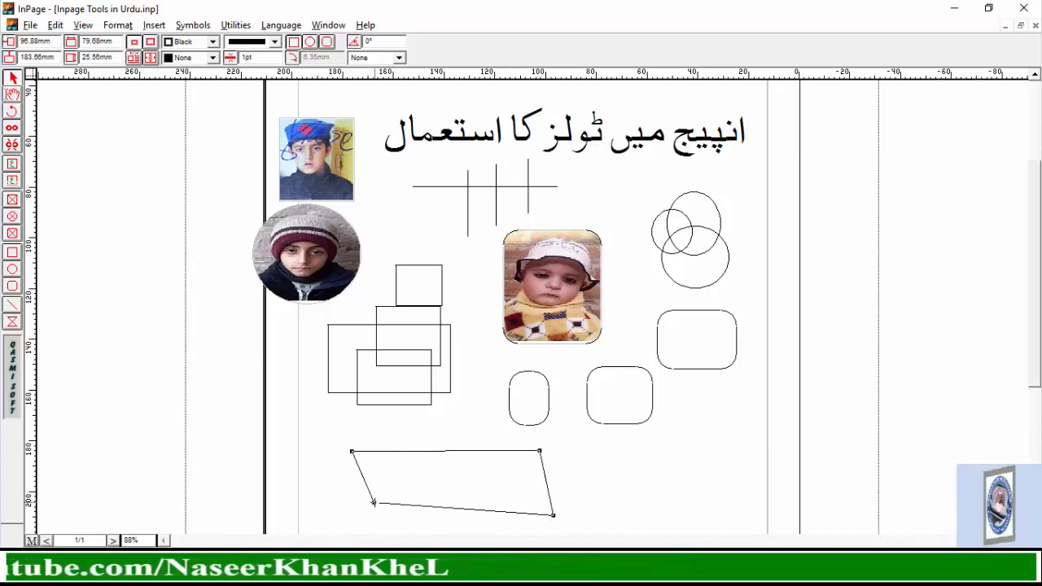
drag(373, 502, 341, 502)
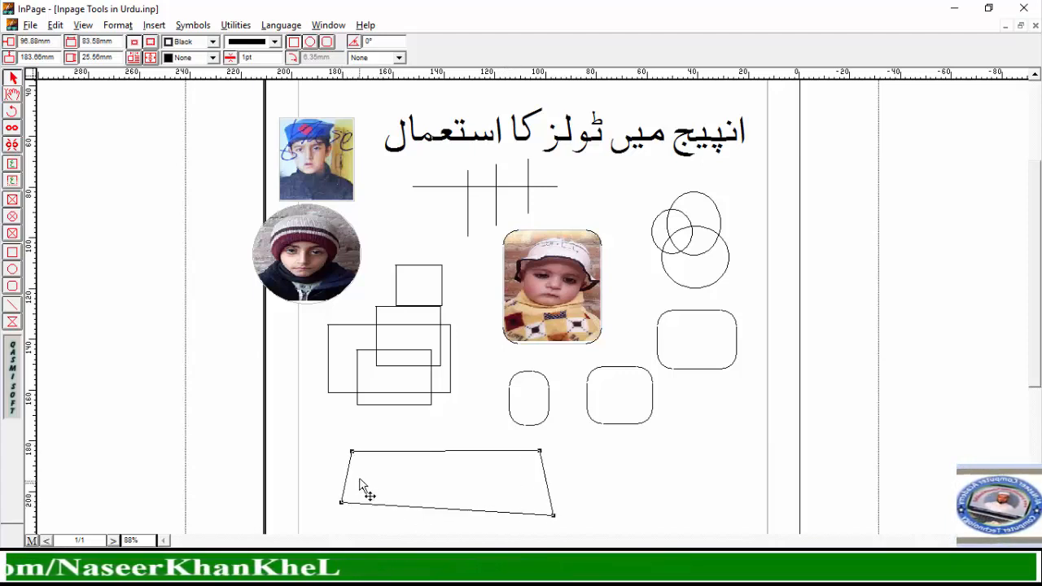
drag(351, 451, 328, 448)
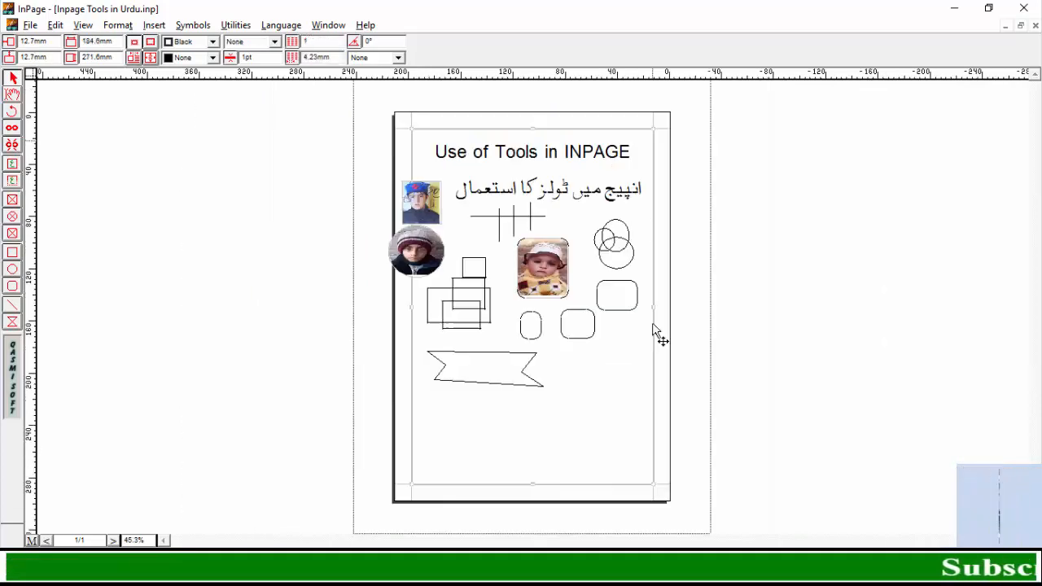
key(ctrl+5)
key(ctrl+0)
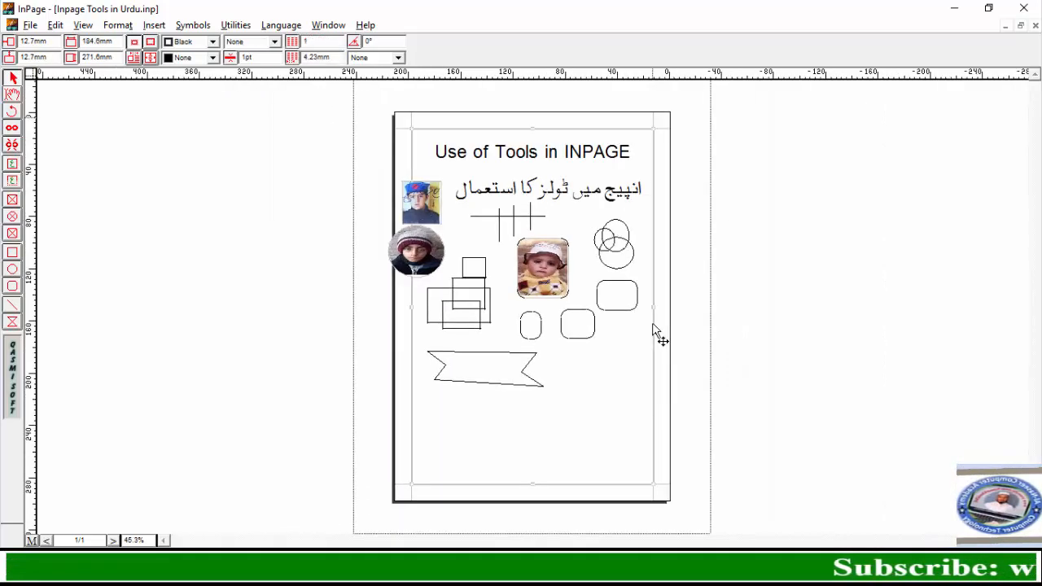
key(ctrl+5)
key(ctrl+0)
key(ctrl+5)
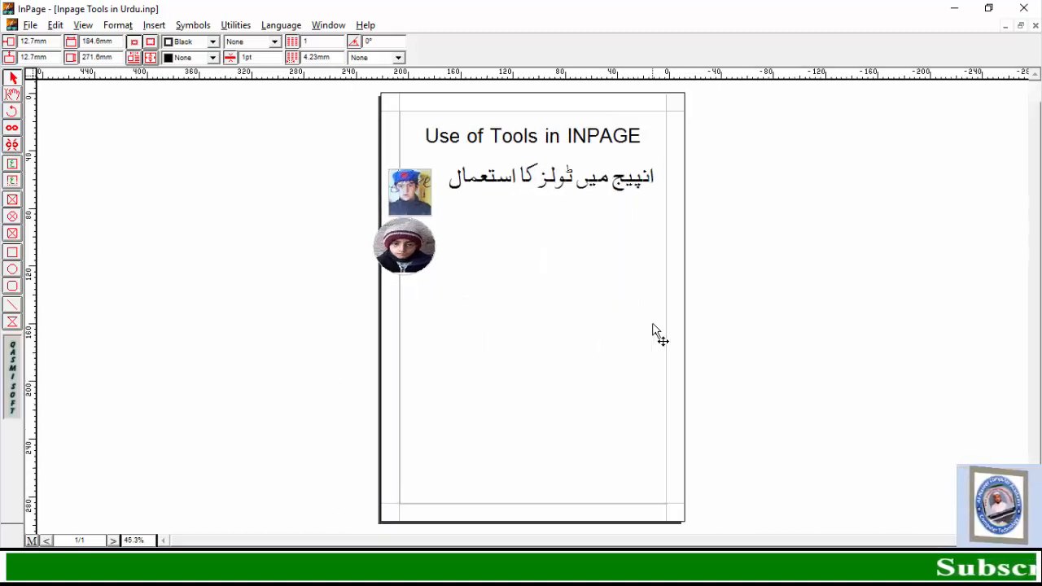
key(ctrl+0)
key(ctrl+5)
key(ctrl+0)
key(ctrl+5)
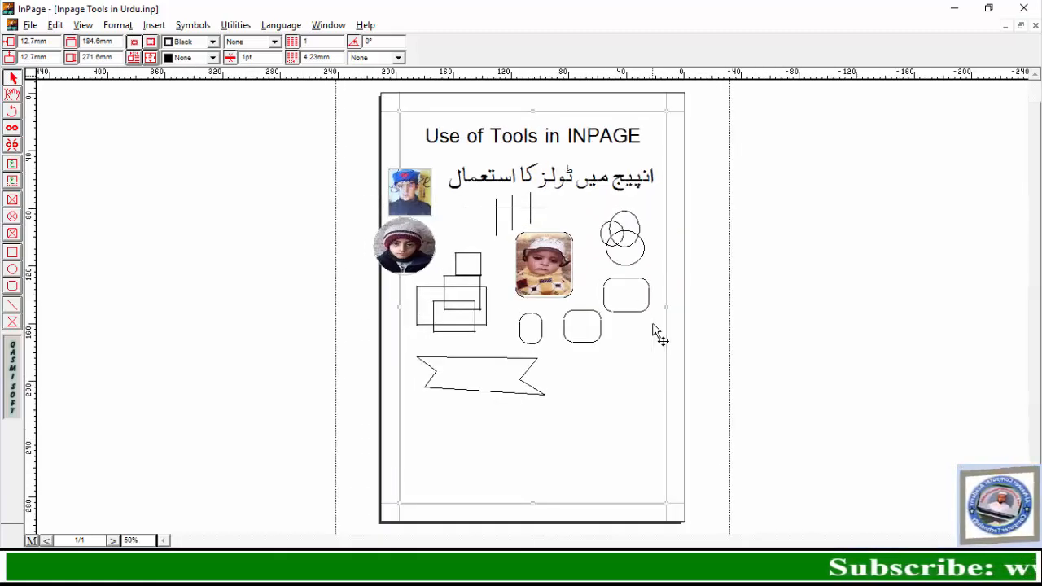
key(ctrl+0)
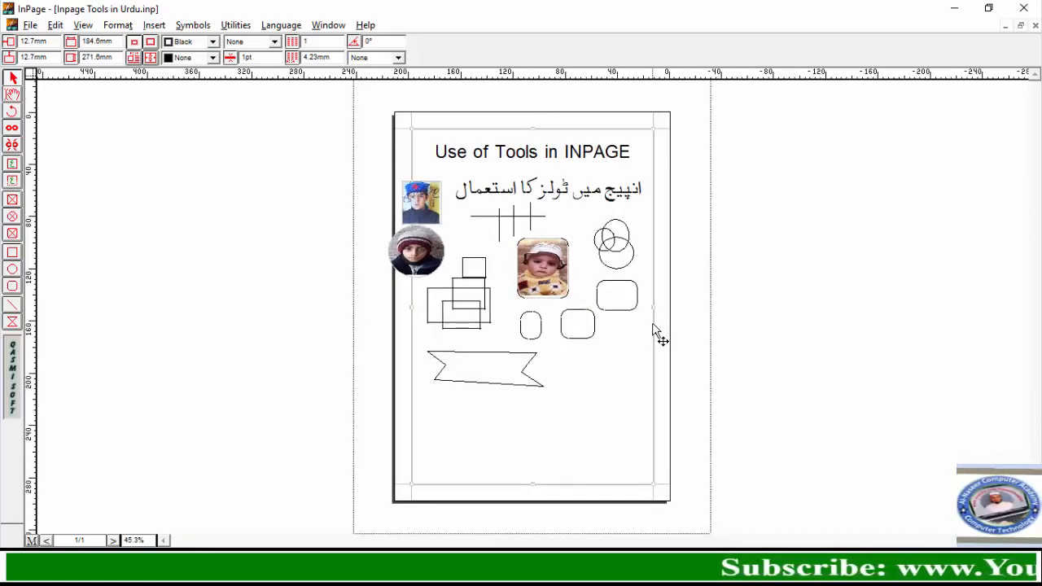
key(ctrl+5)
key(ctrl+0)
key(ctrl+5)
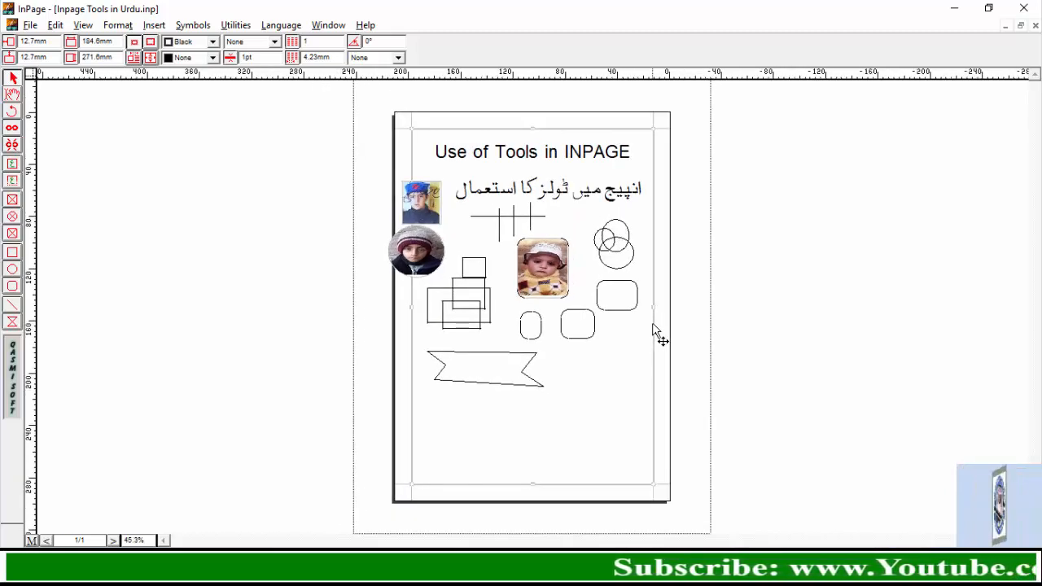
key(ctrl+0)
key(ctrl+5)
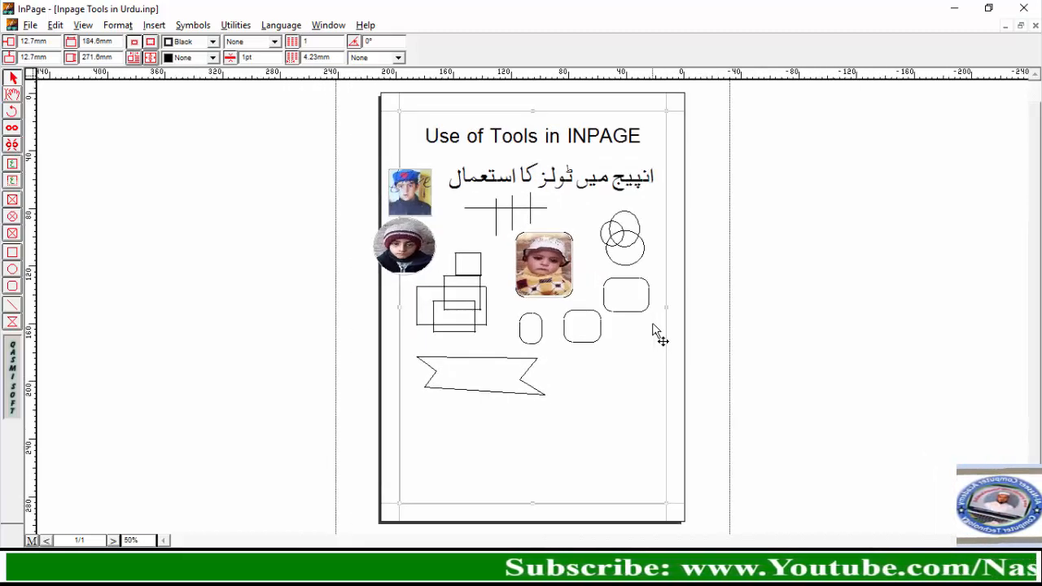
key(ctrl+0)
key(ctrl+5)
key(ctrl+0)
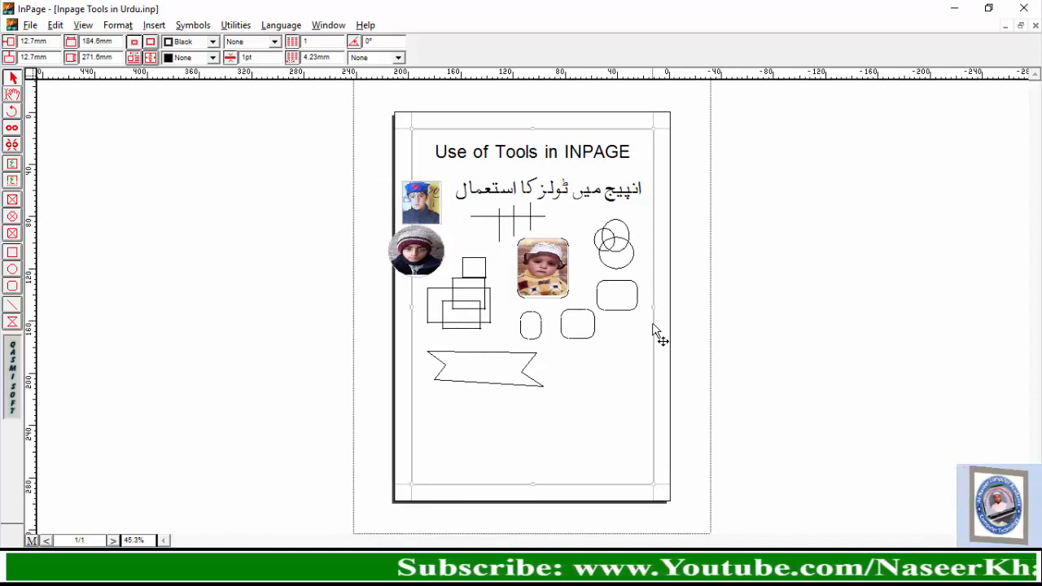
key(ctrl+5)
key(ctrl+0)
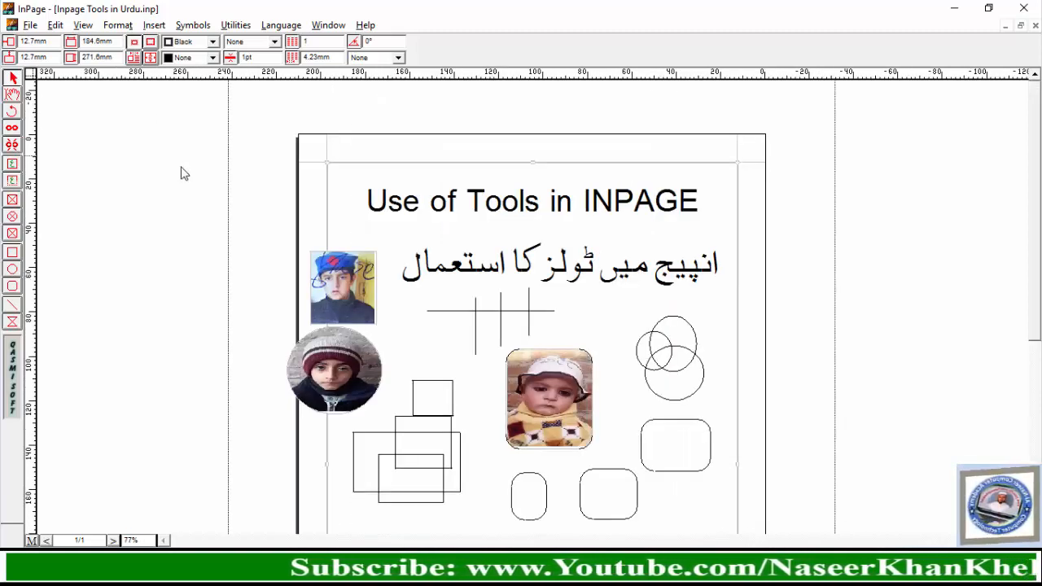